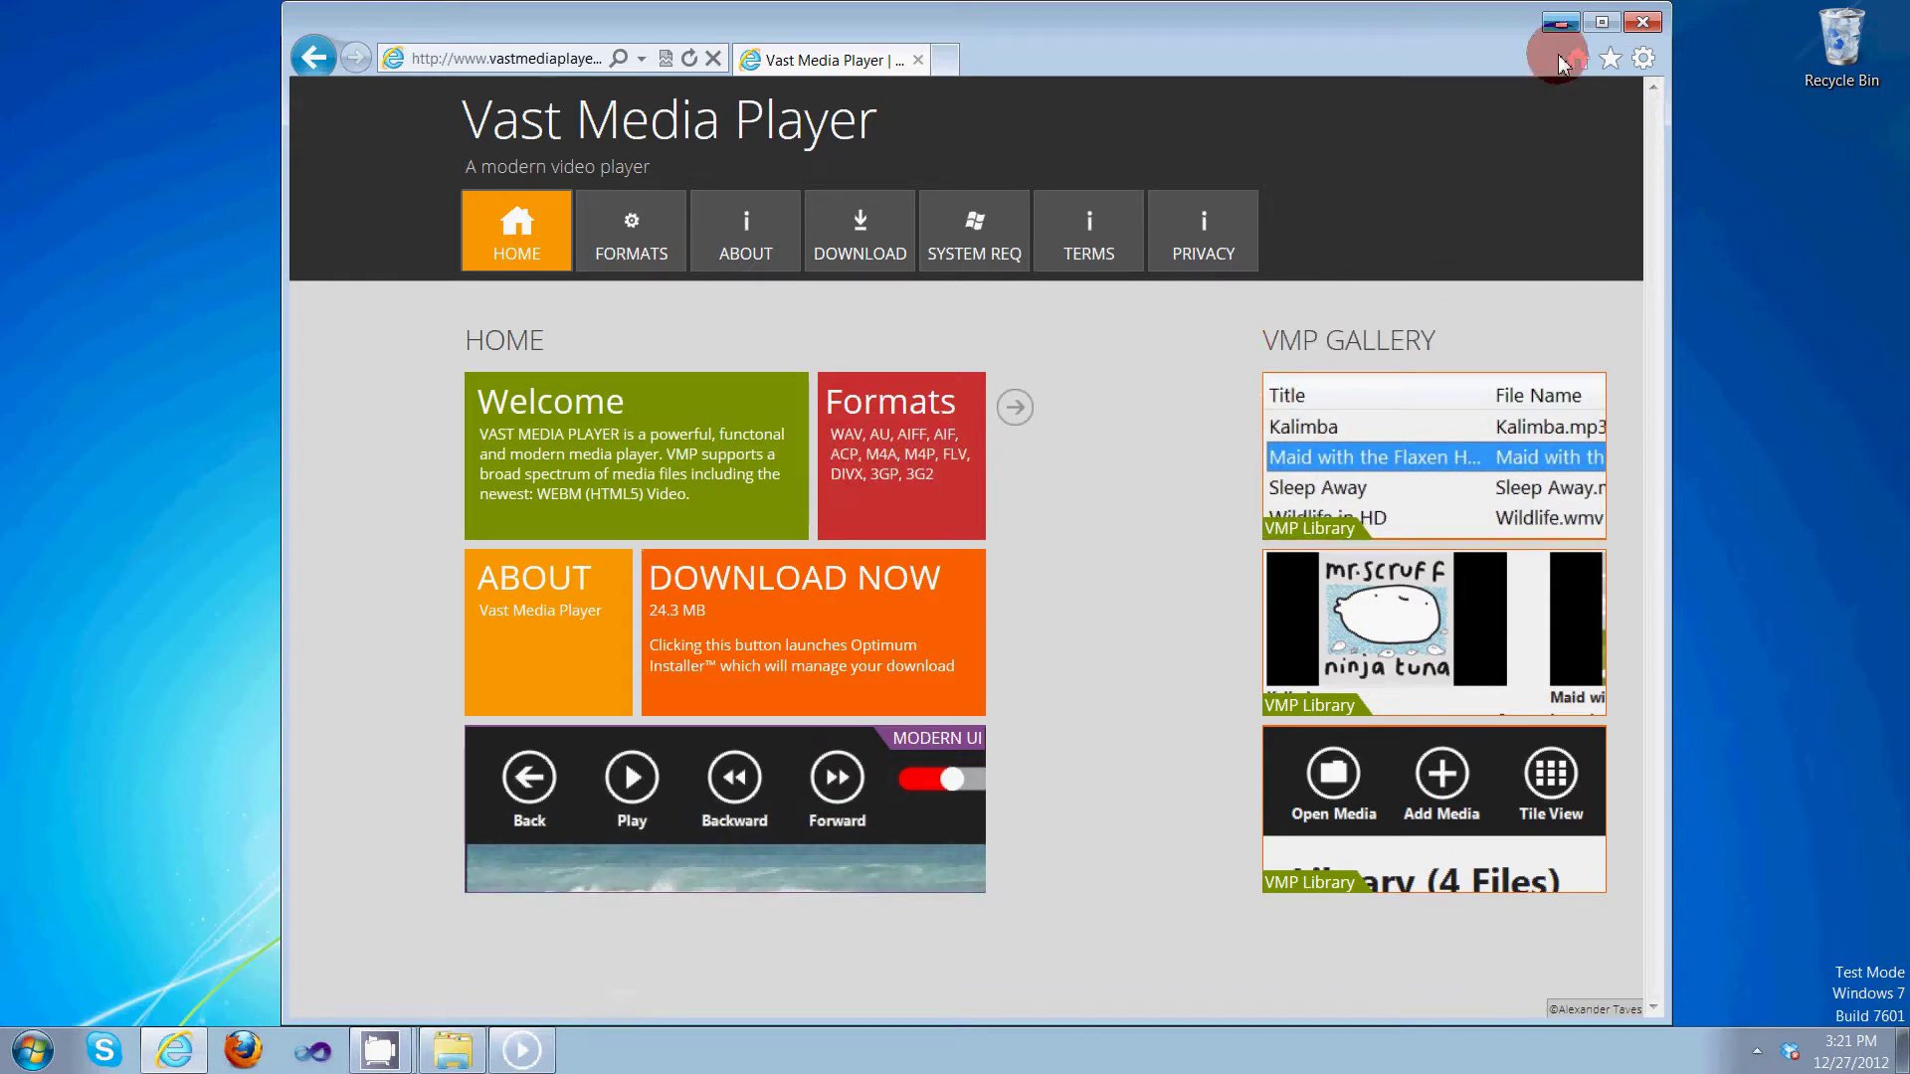
Minimize the browser and add all files from the Demo Files music folder to the Vast Media Player library.
click(1560, 21)
click(1112, 509)
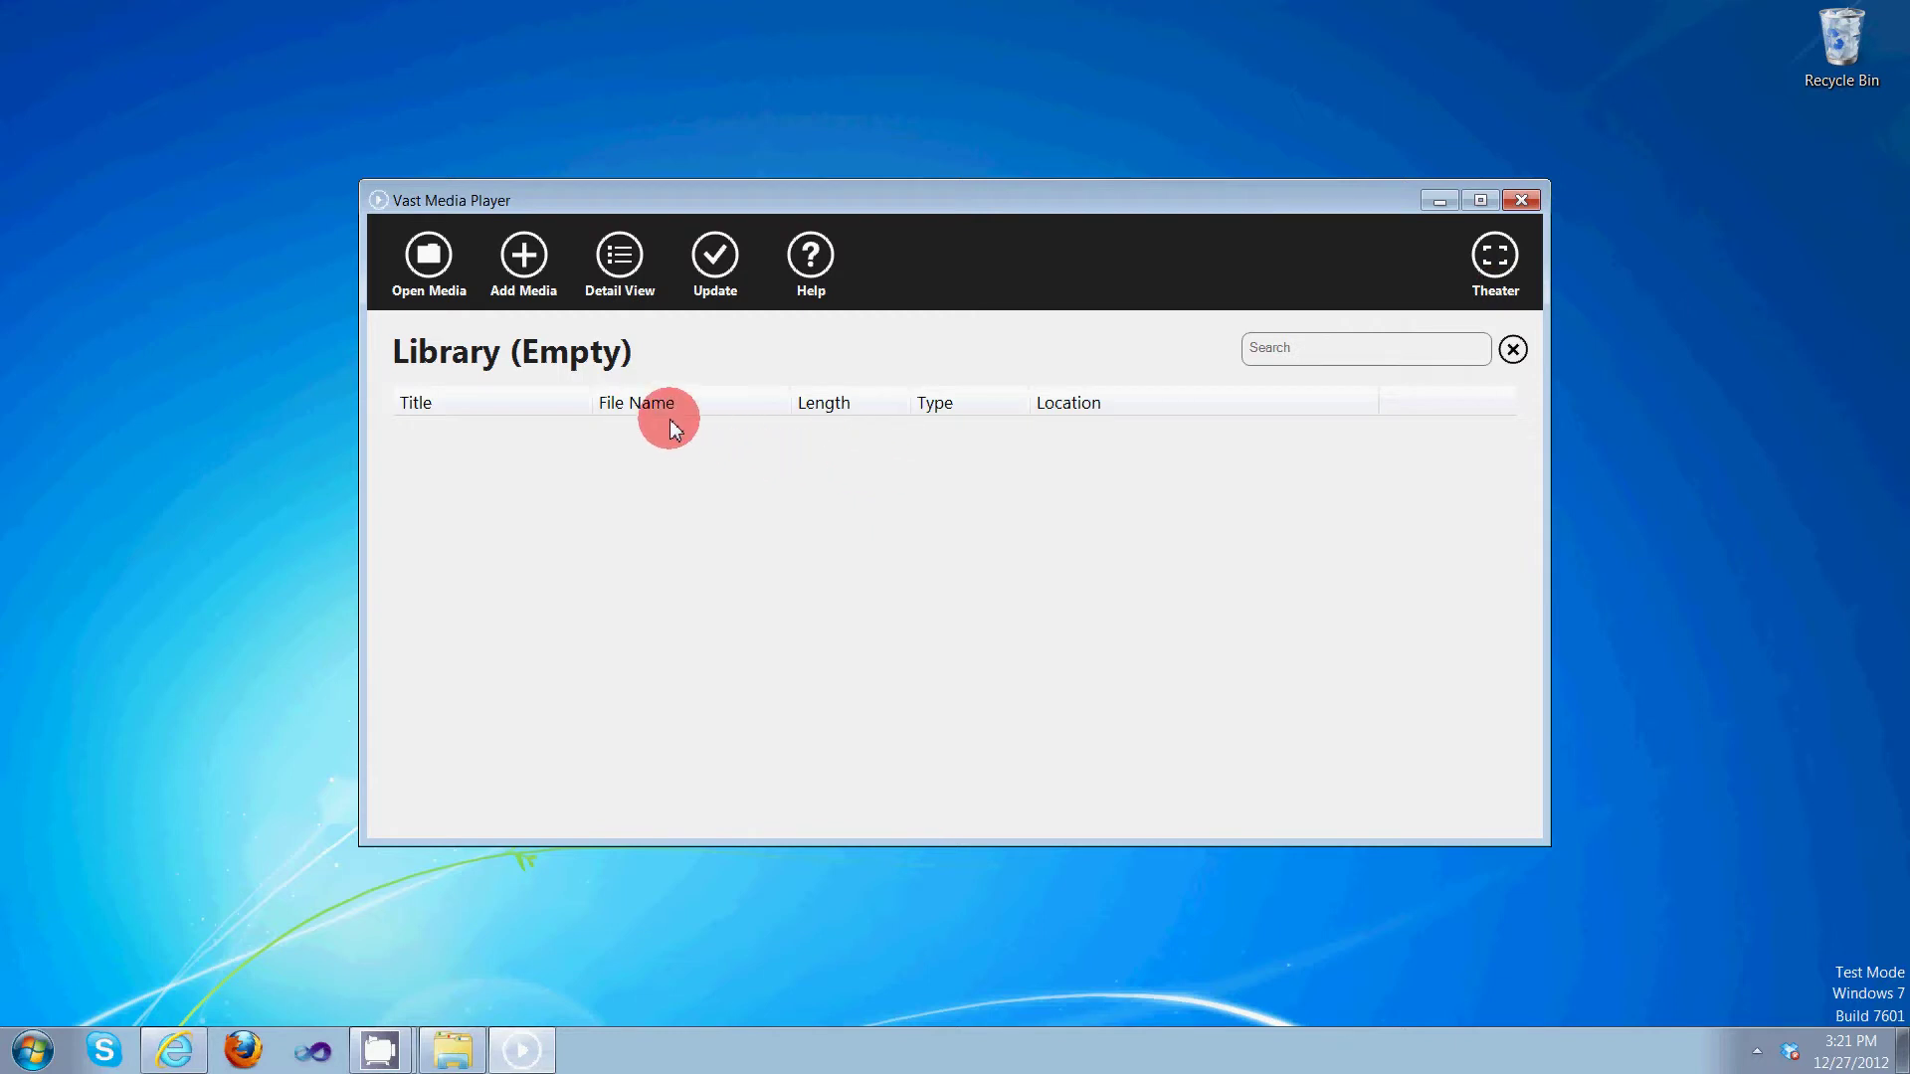
click(527, 269)
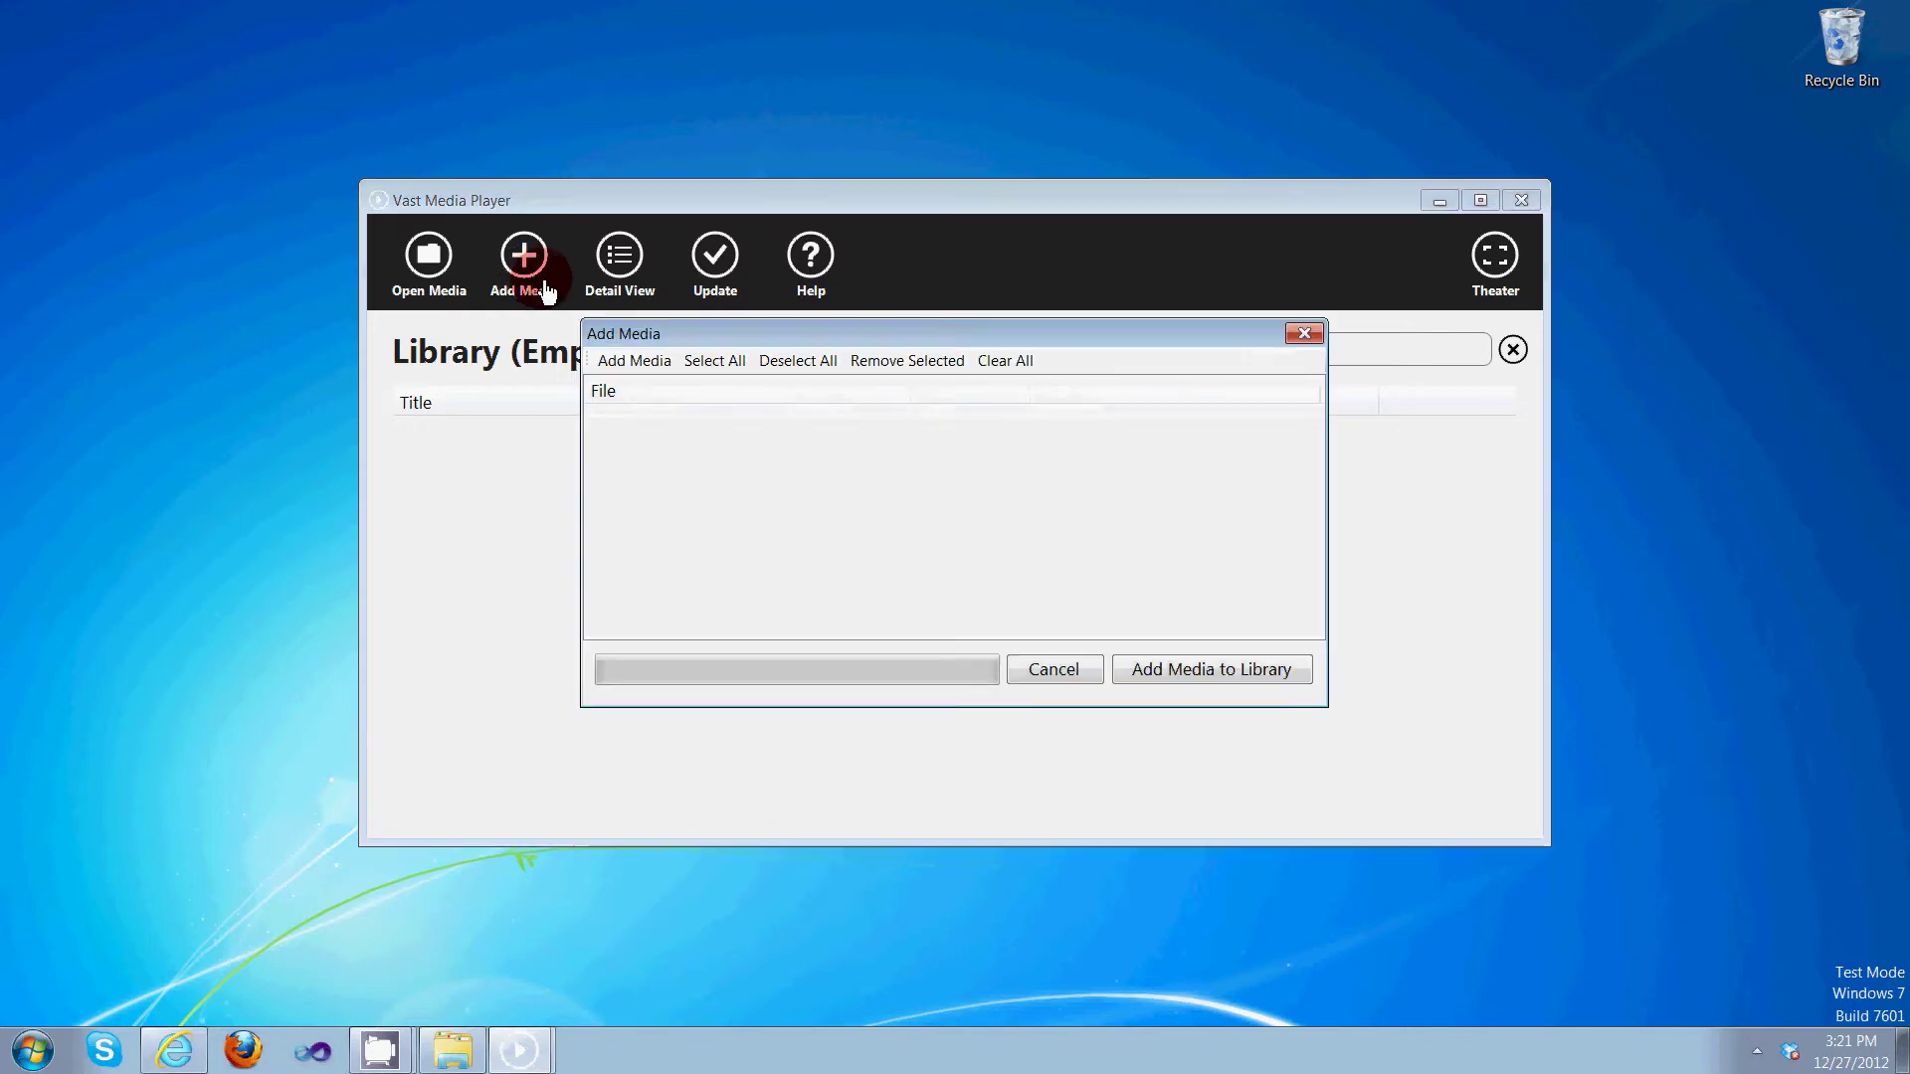
click(637, 360)
drag(993, 734, 877, 557)
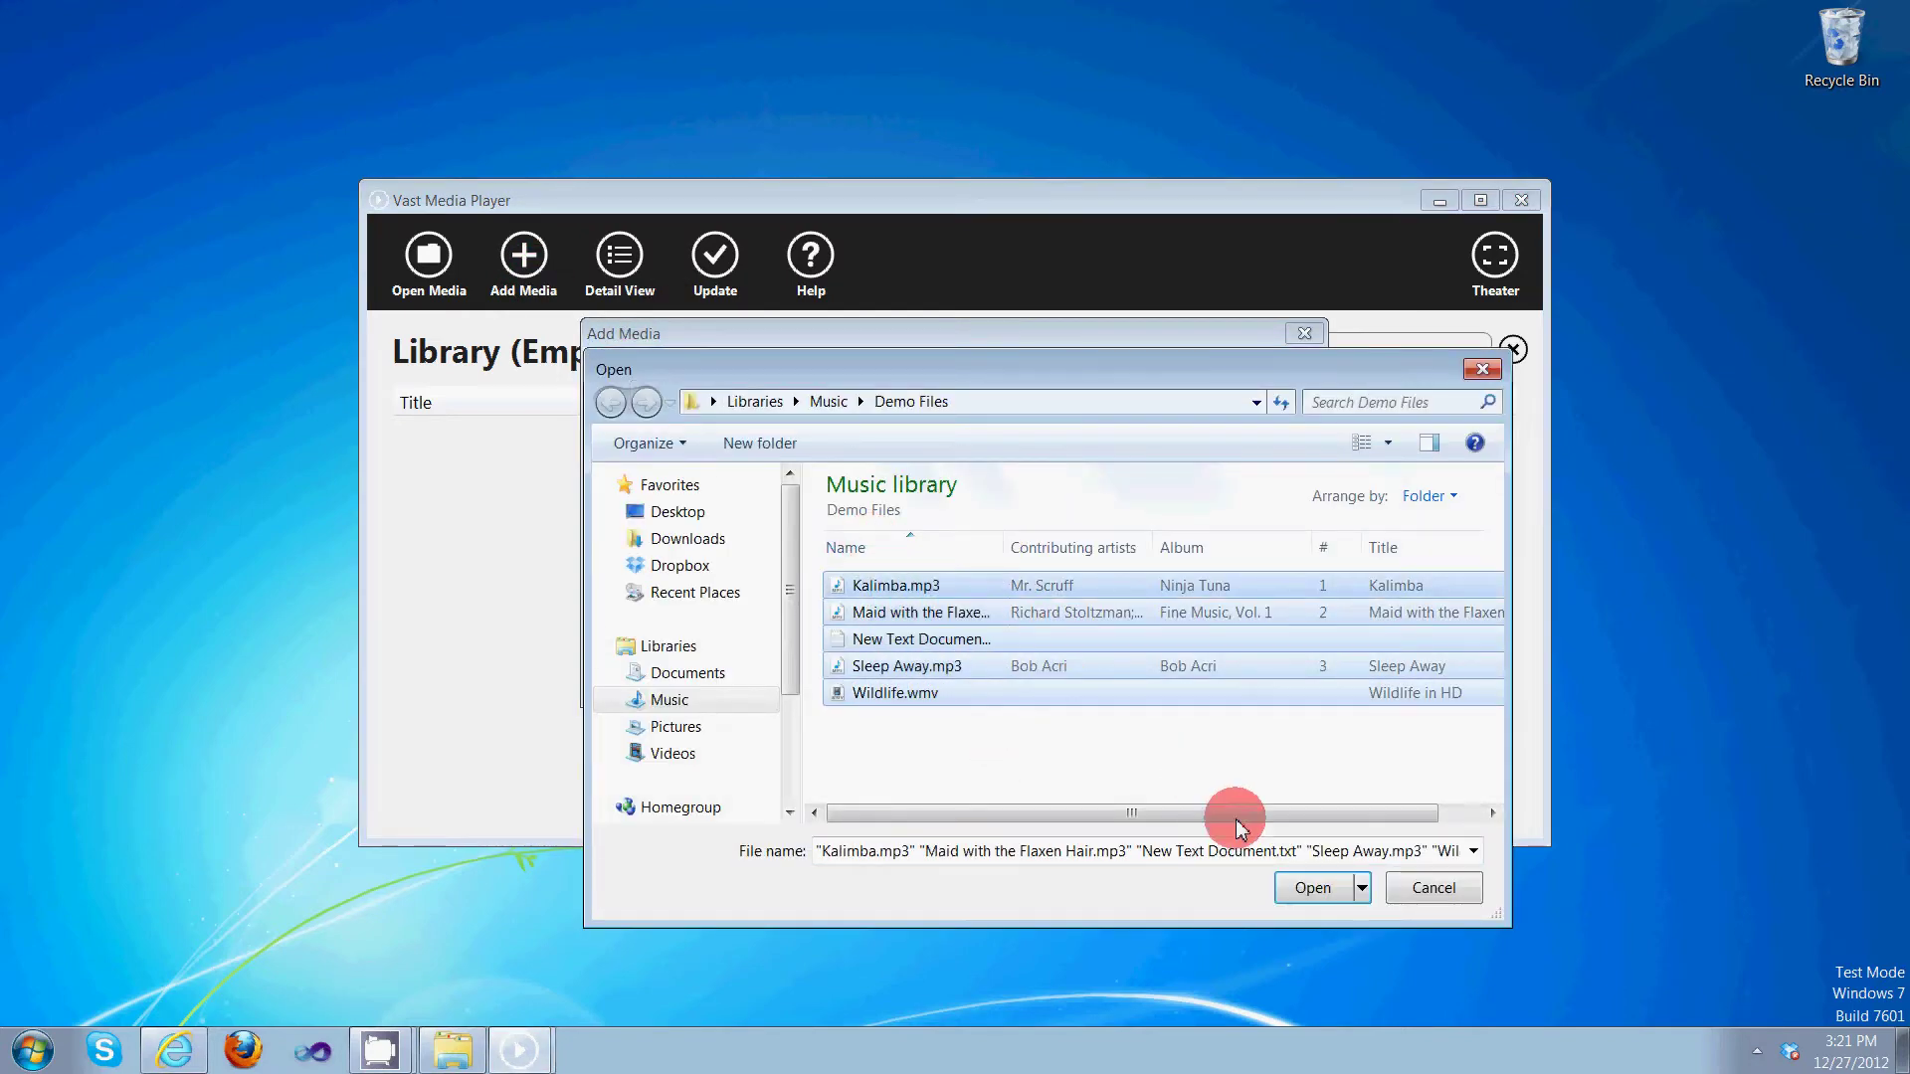
click(1305, 891)
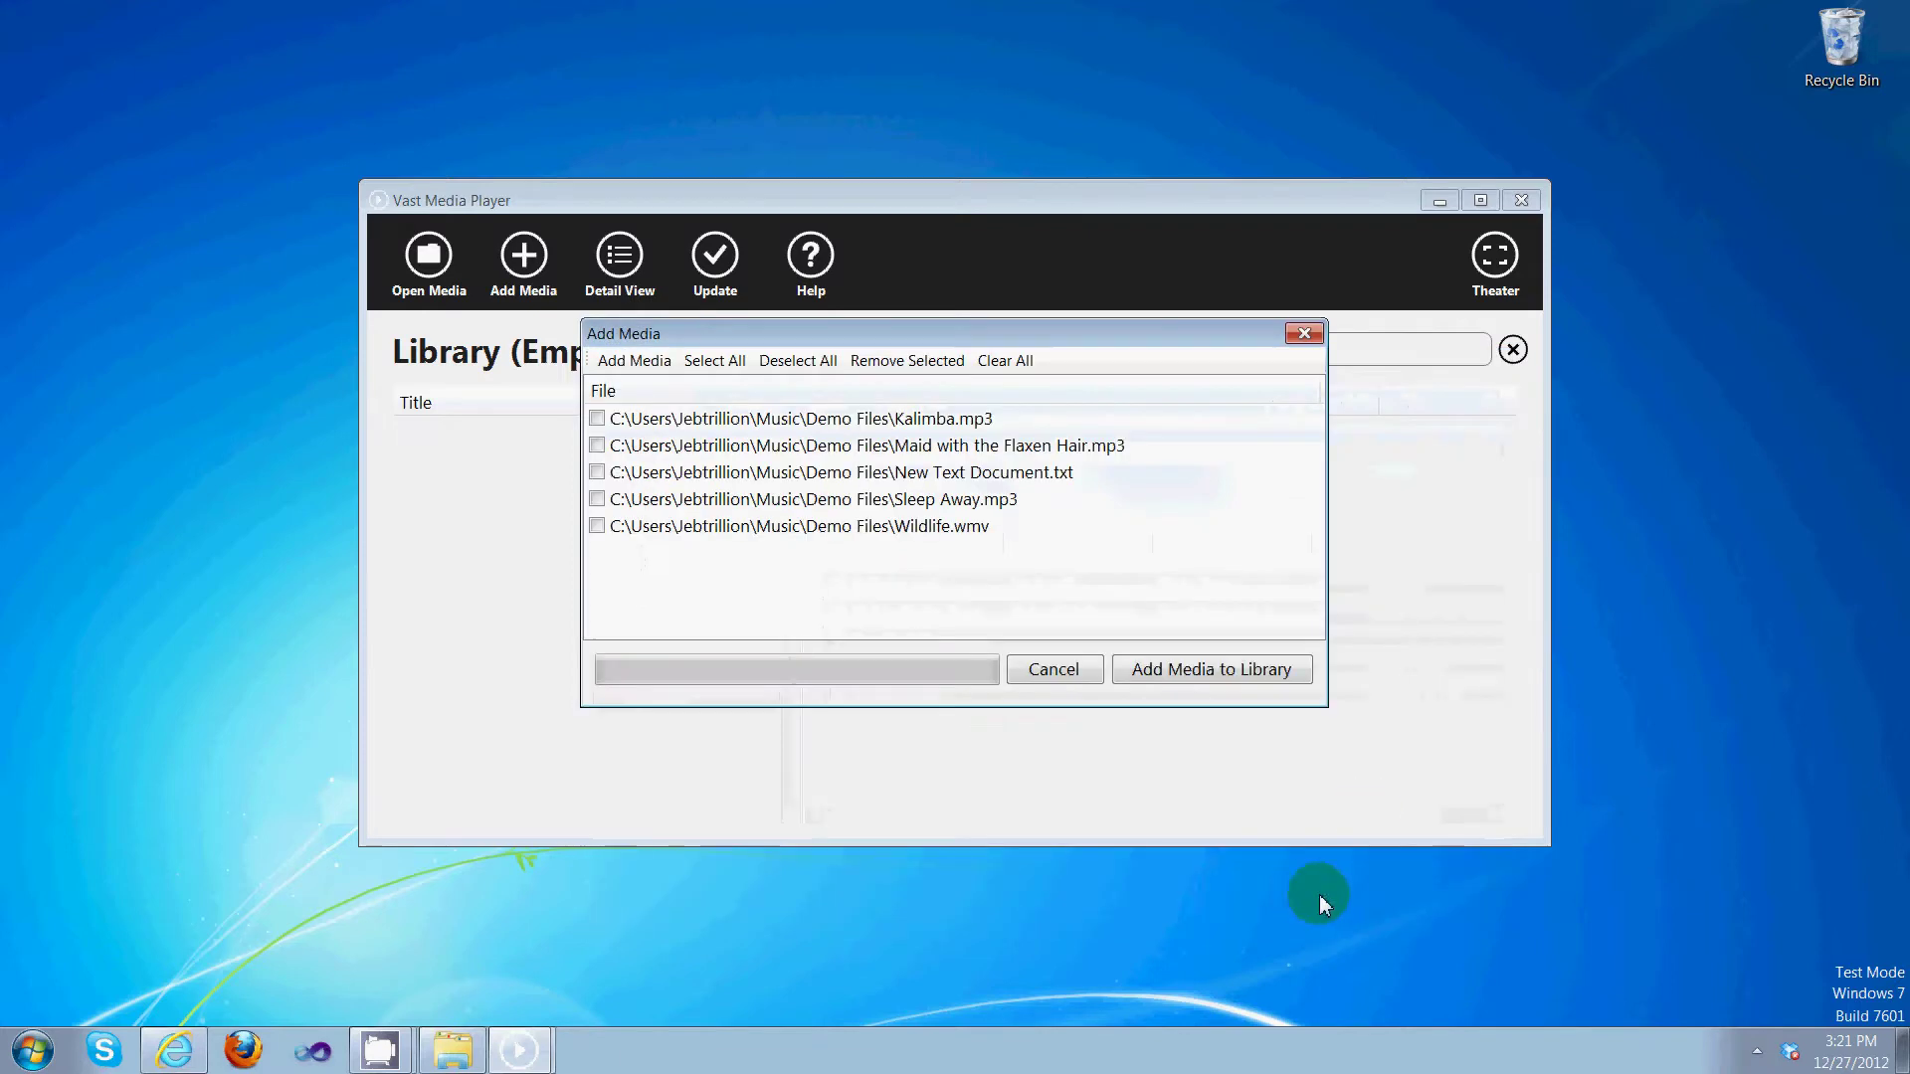
click(1213, 670)
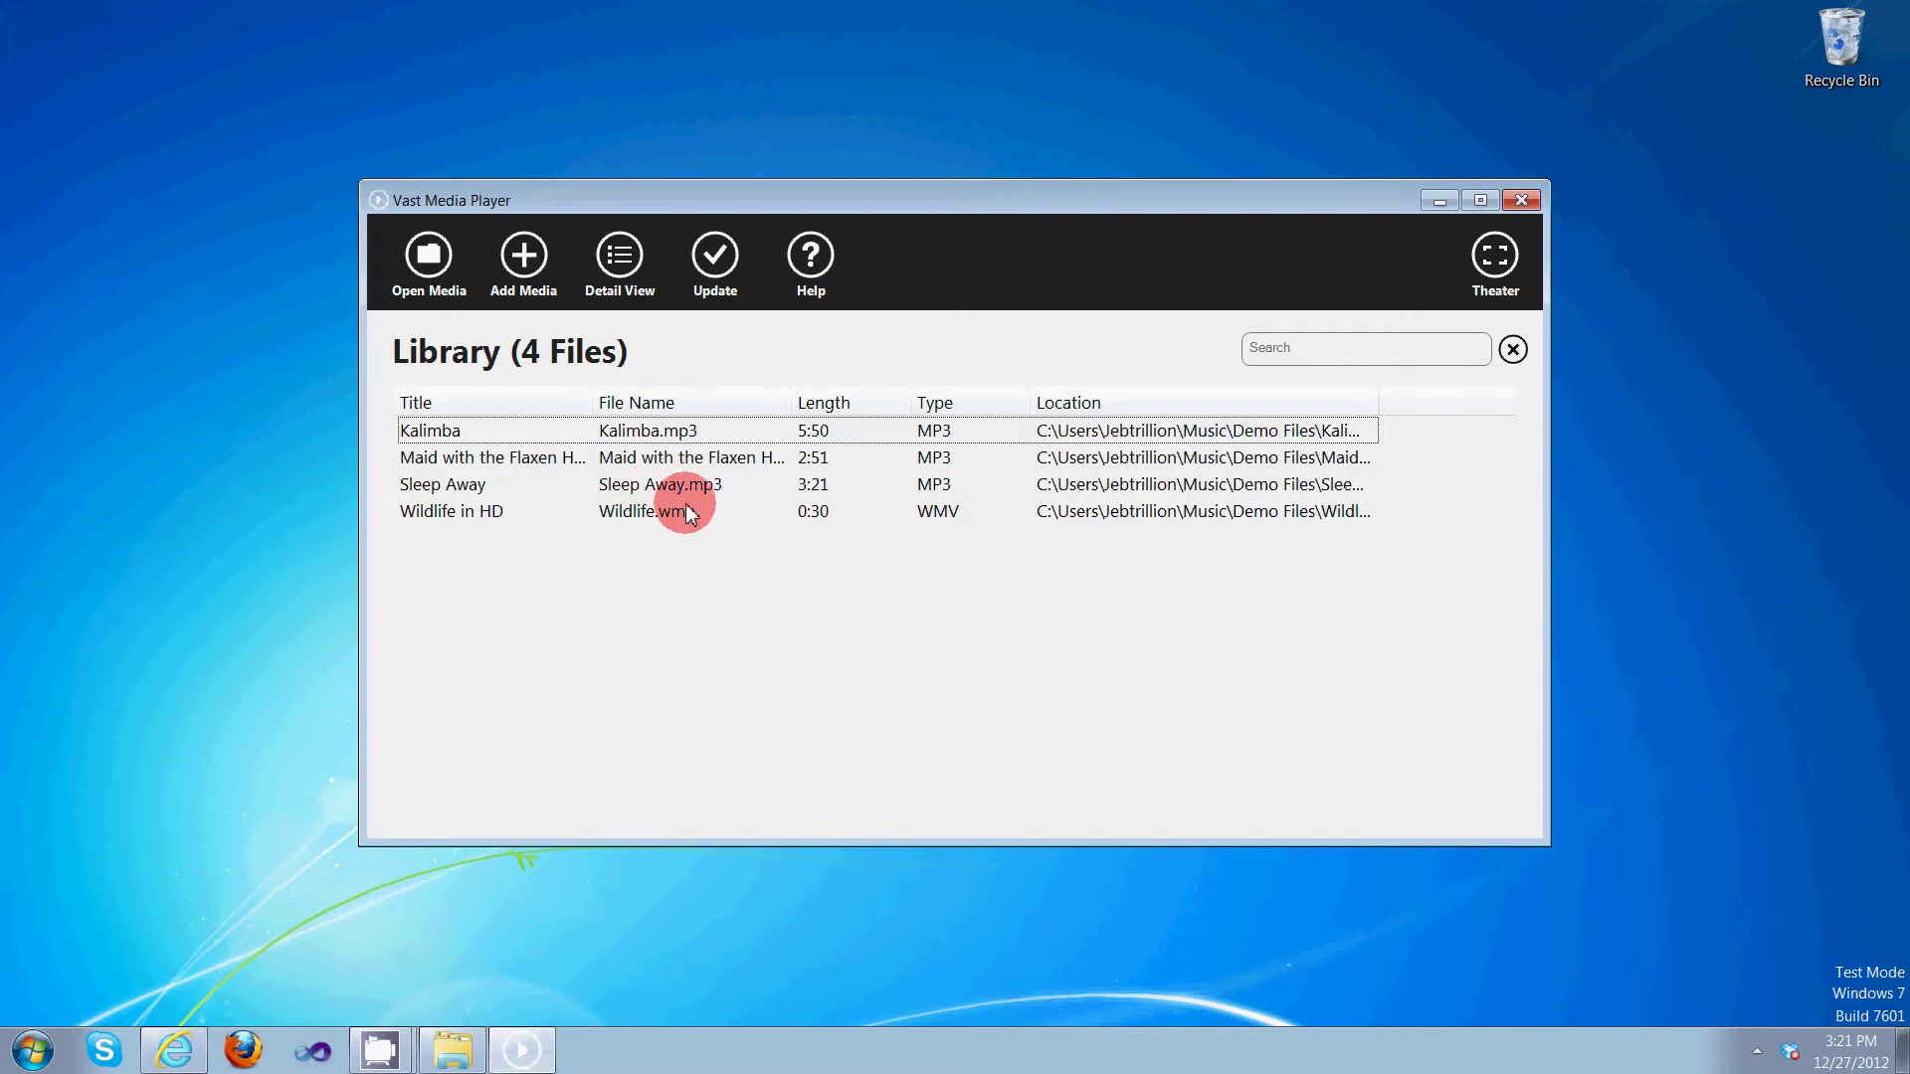
View the library as tiles and return it to the detail list.
click(625, 287)
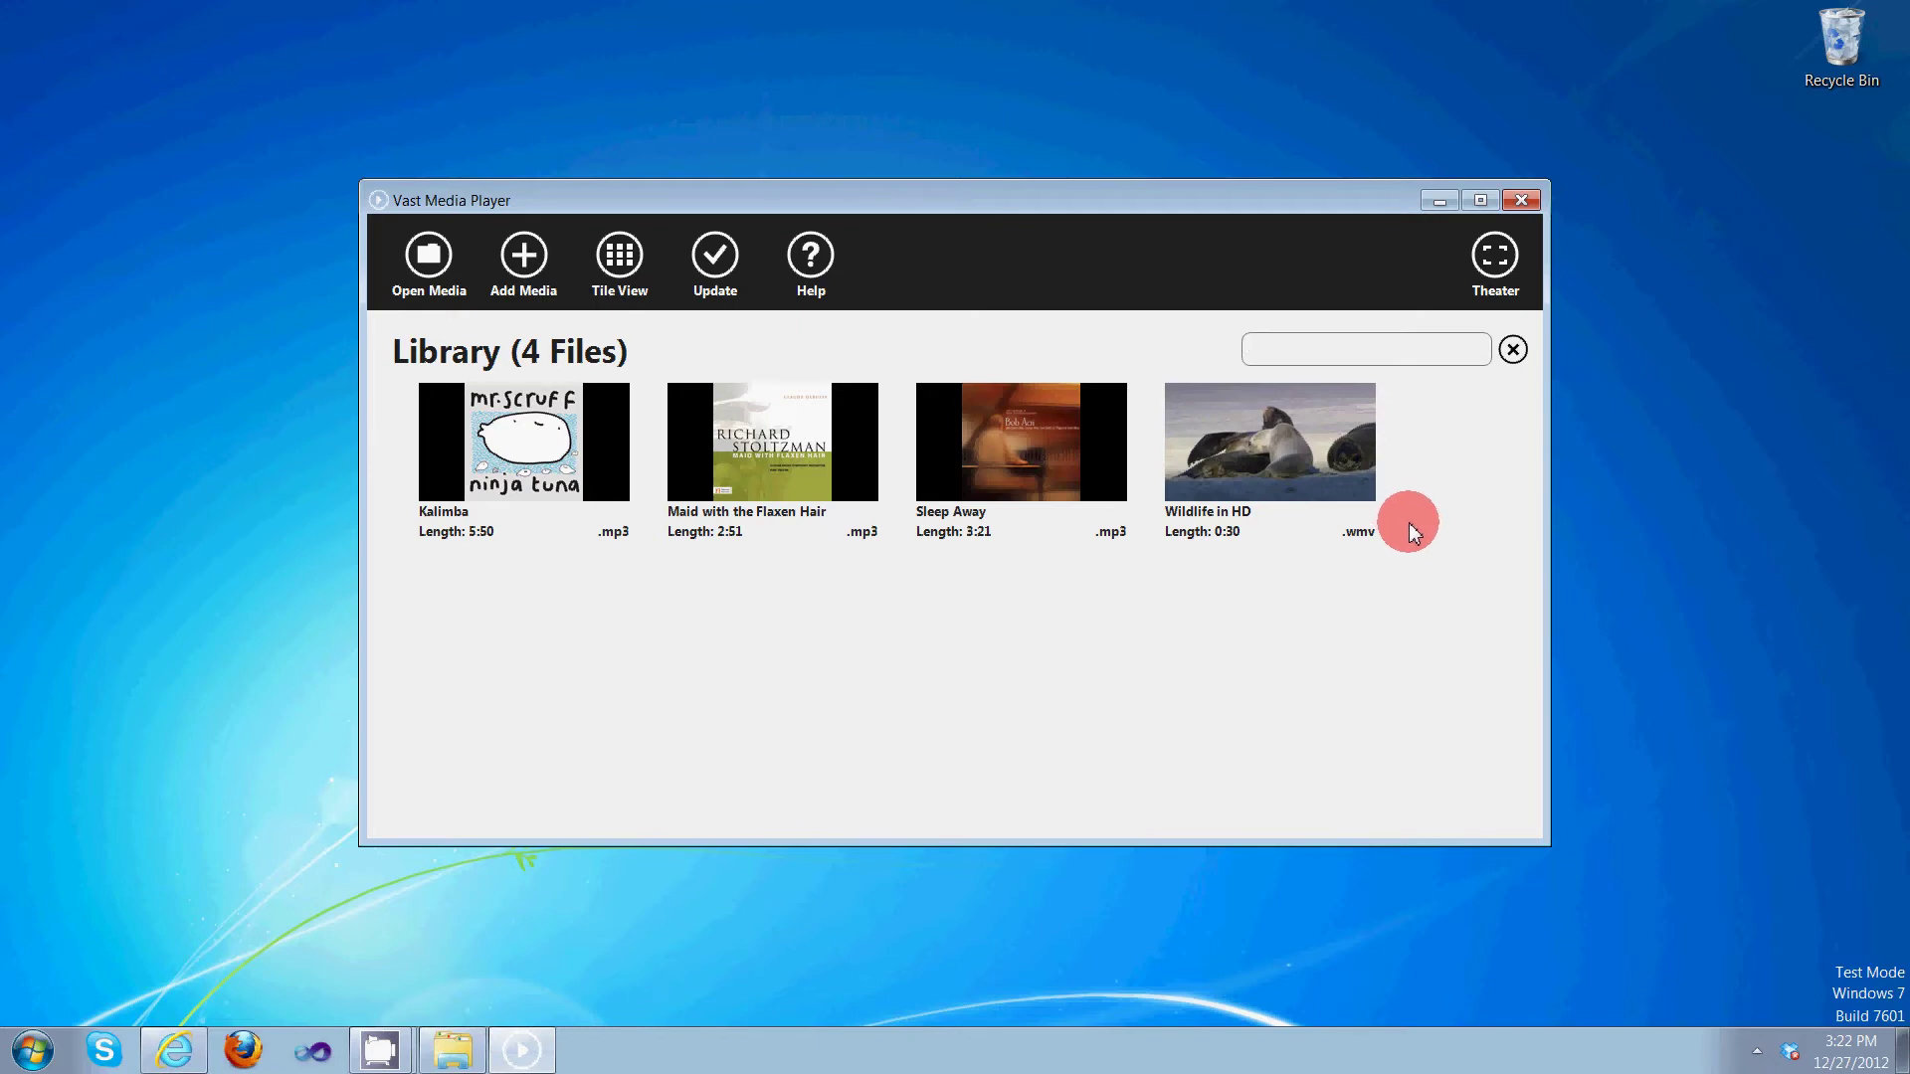
mouse_move(1318, 483)
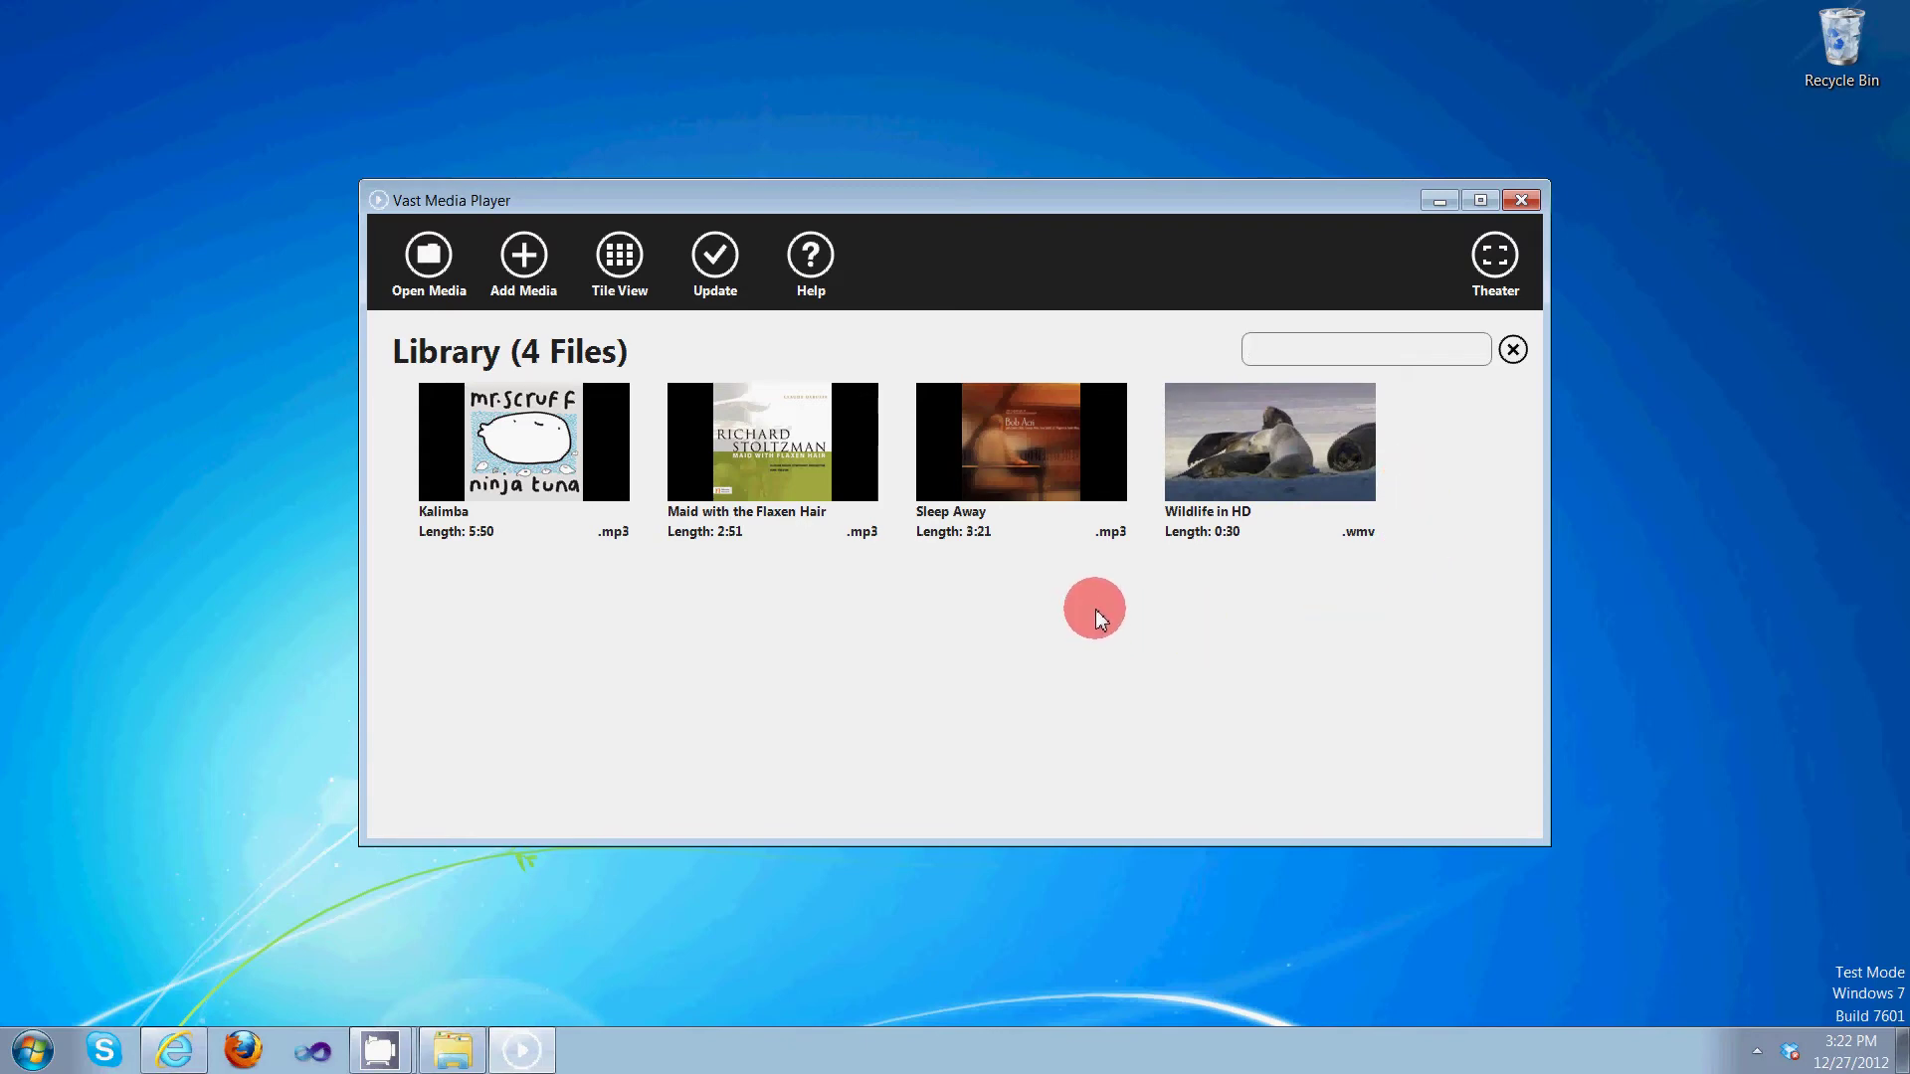
click(625, 287)
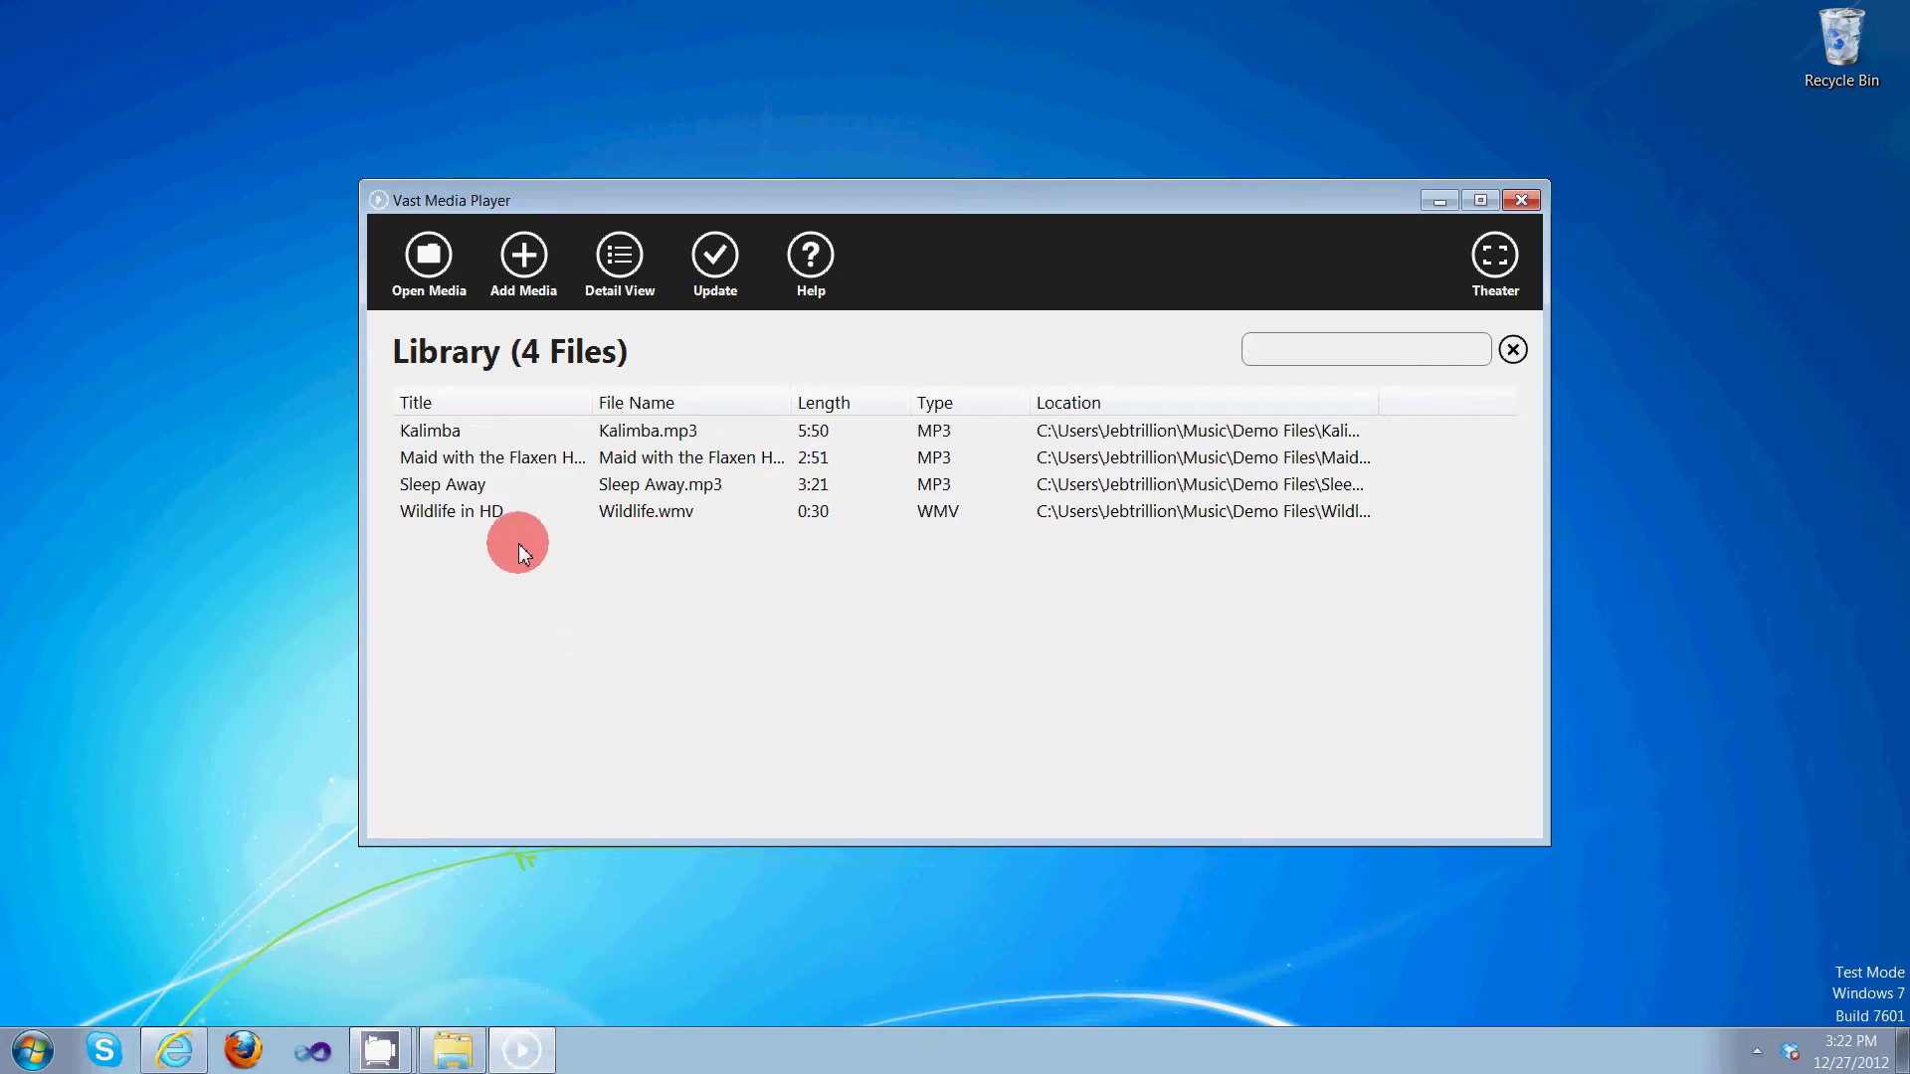
Shorten the title of the "Wildlife in HD" entry to "Wildlife".
click(489, 517)
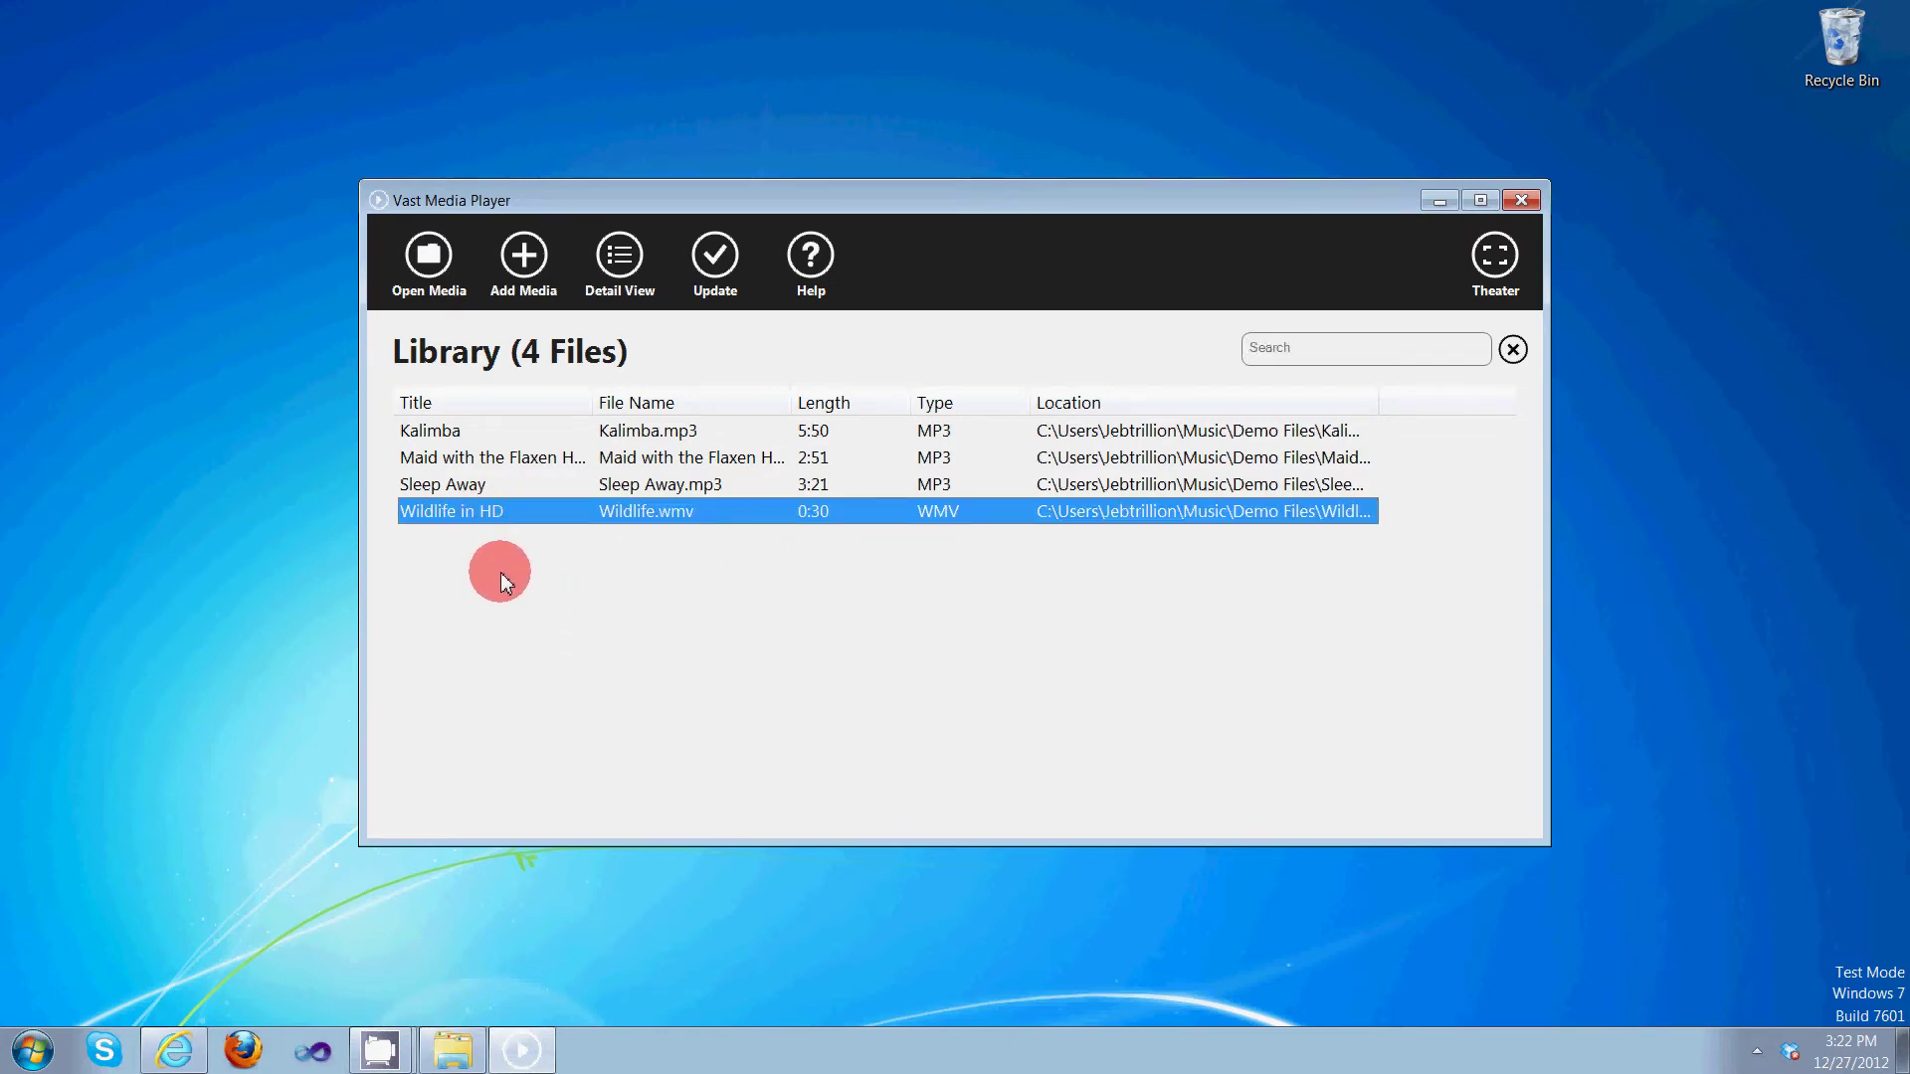
click(494, 513)
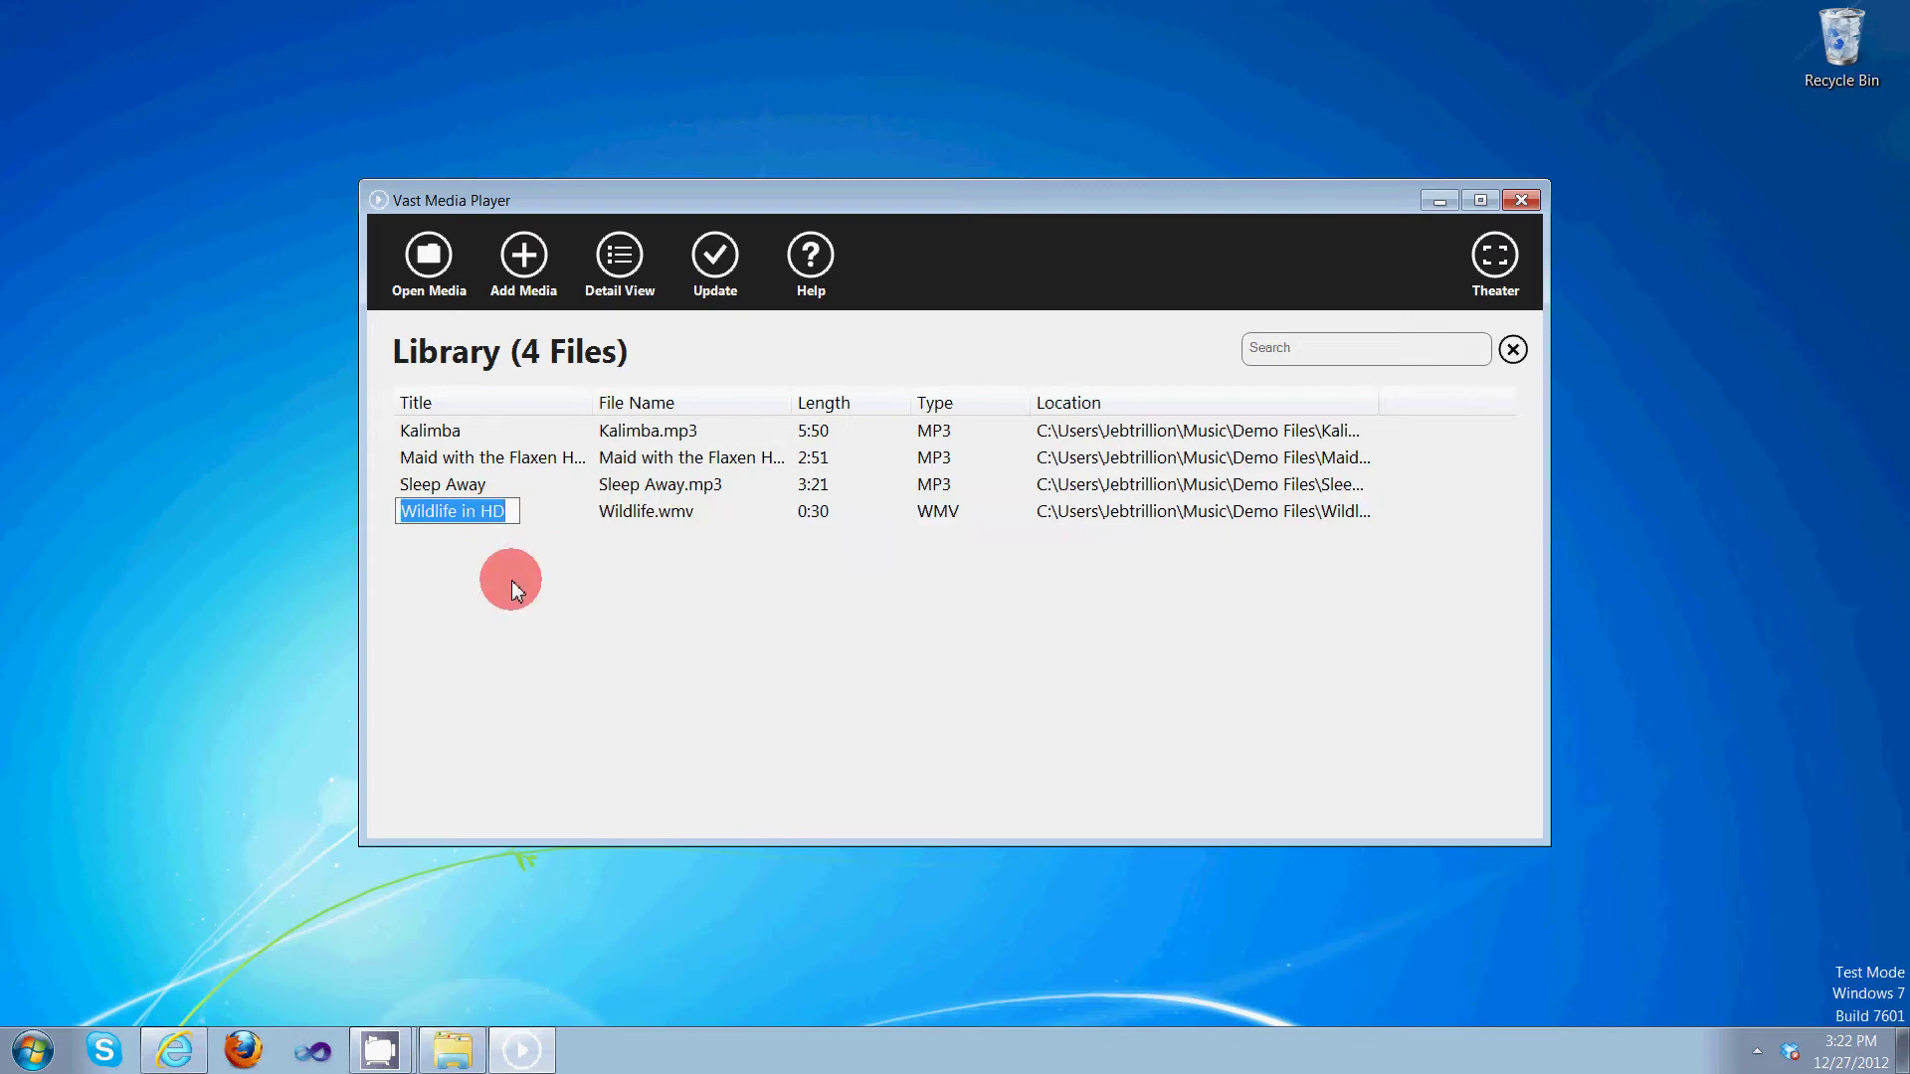
click(504, 512)
key(BackSpace)
key(BackSpace)
key(BackSpace)
key(BackSpace)
key(BackSpace)
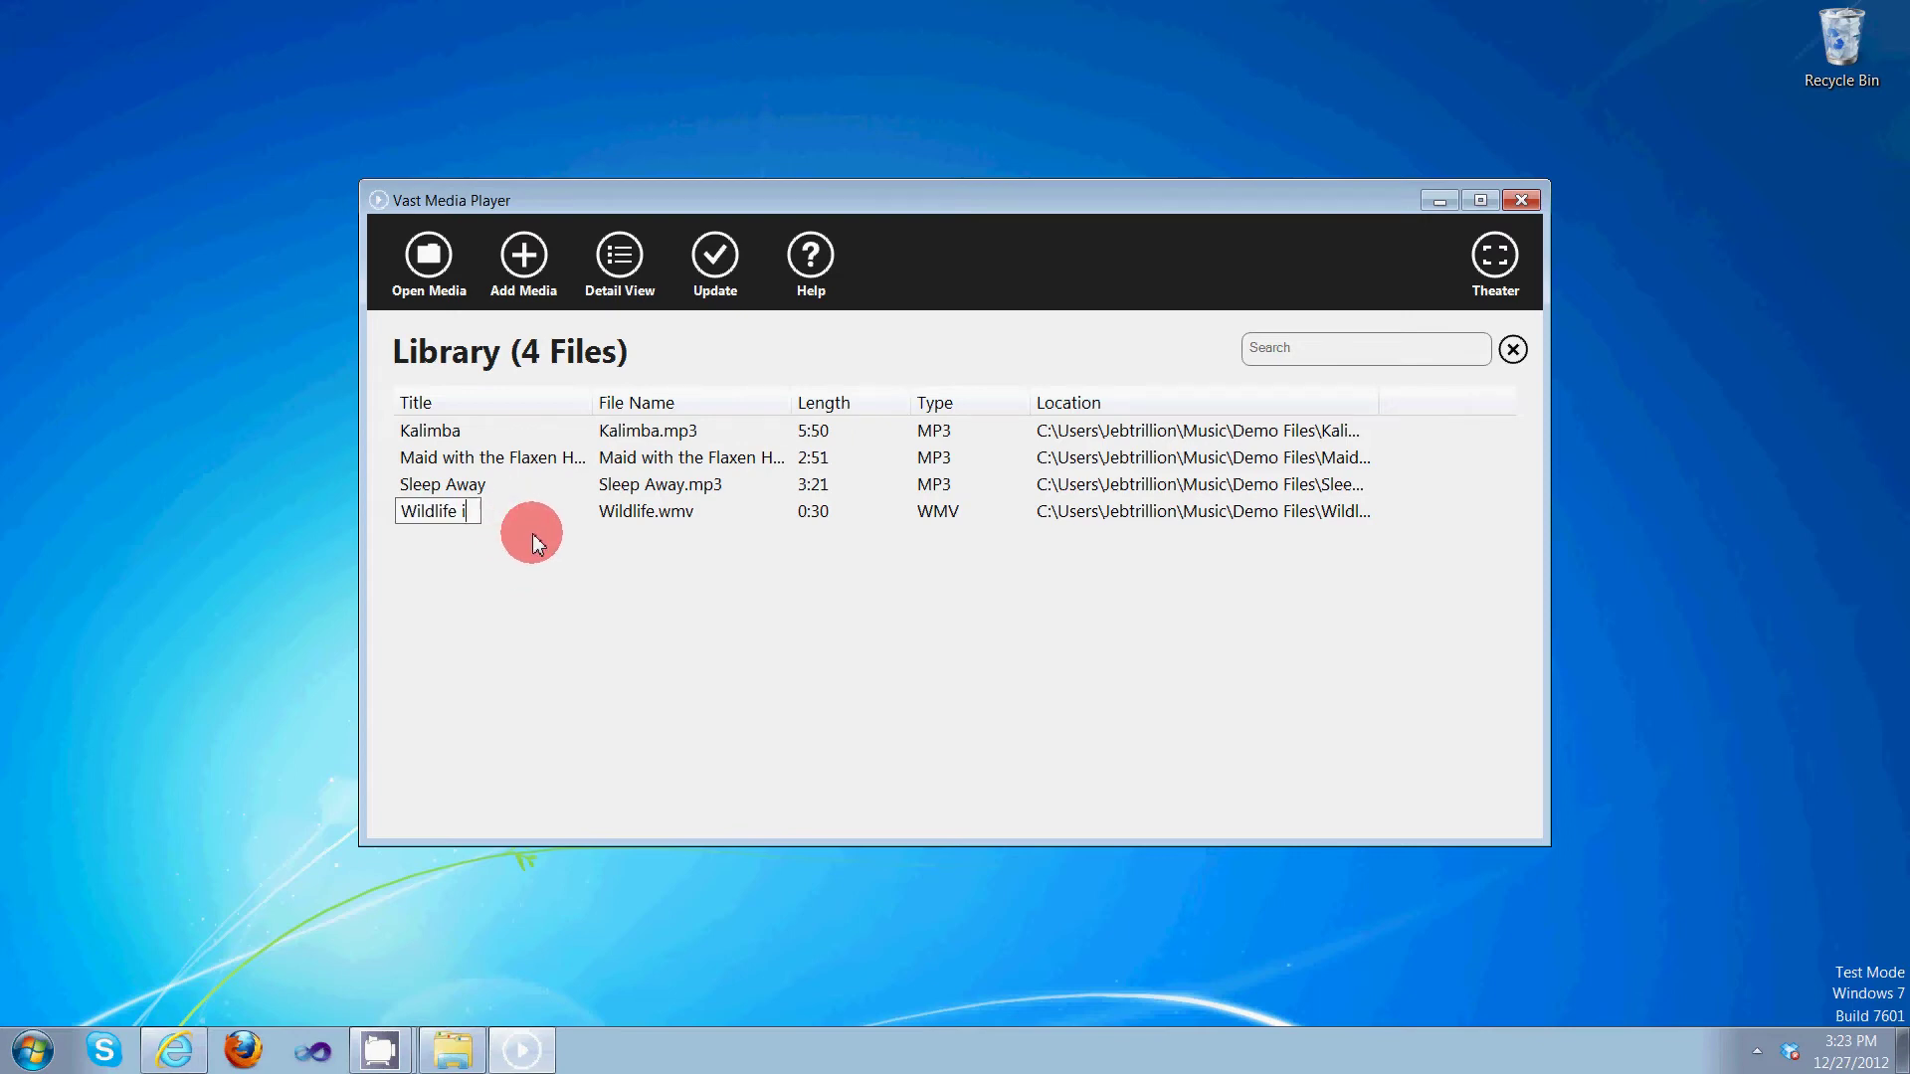
key(Return)
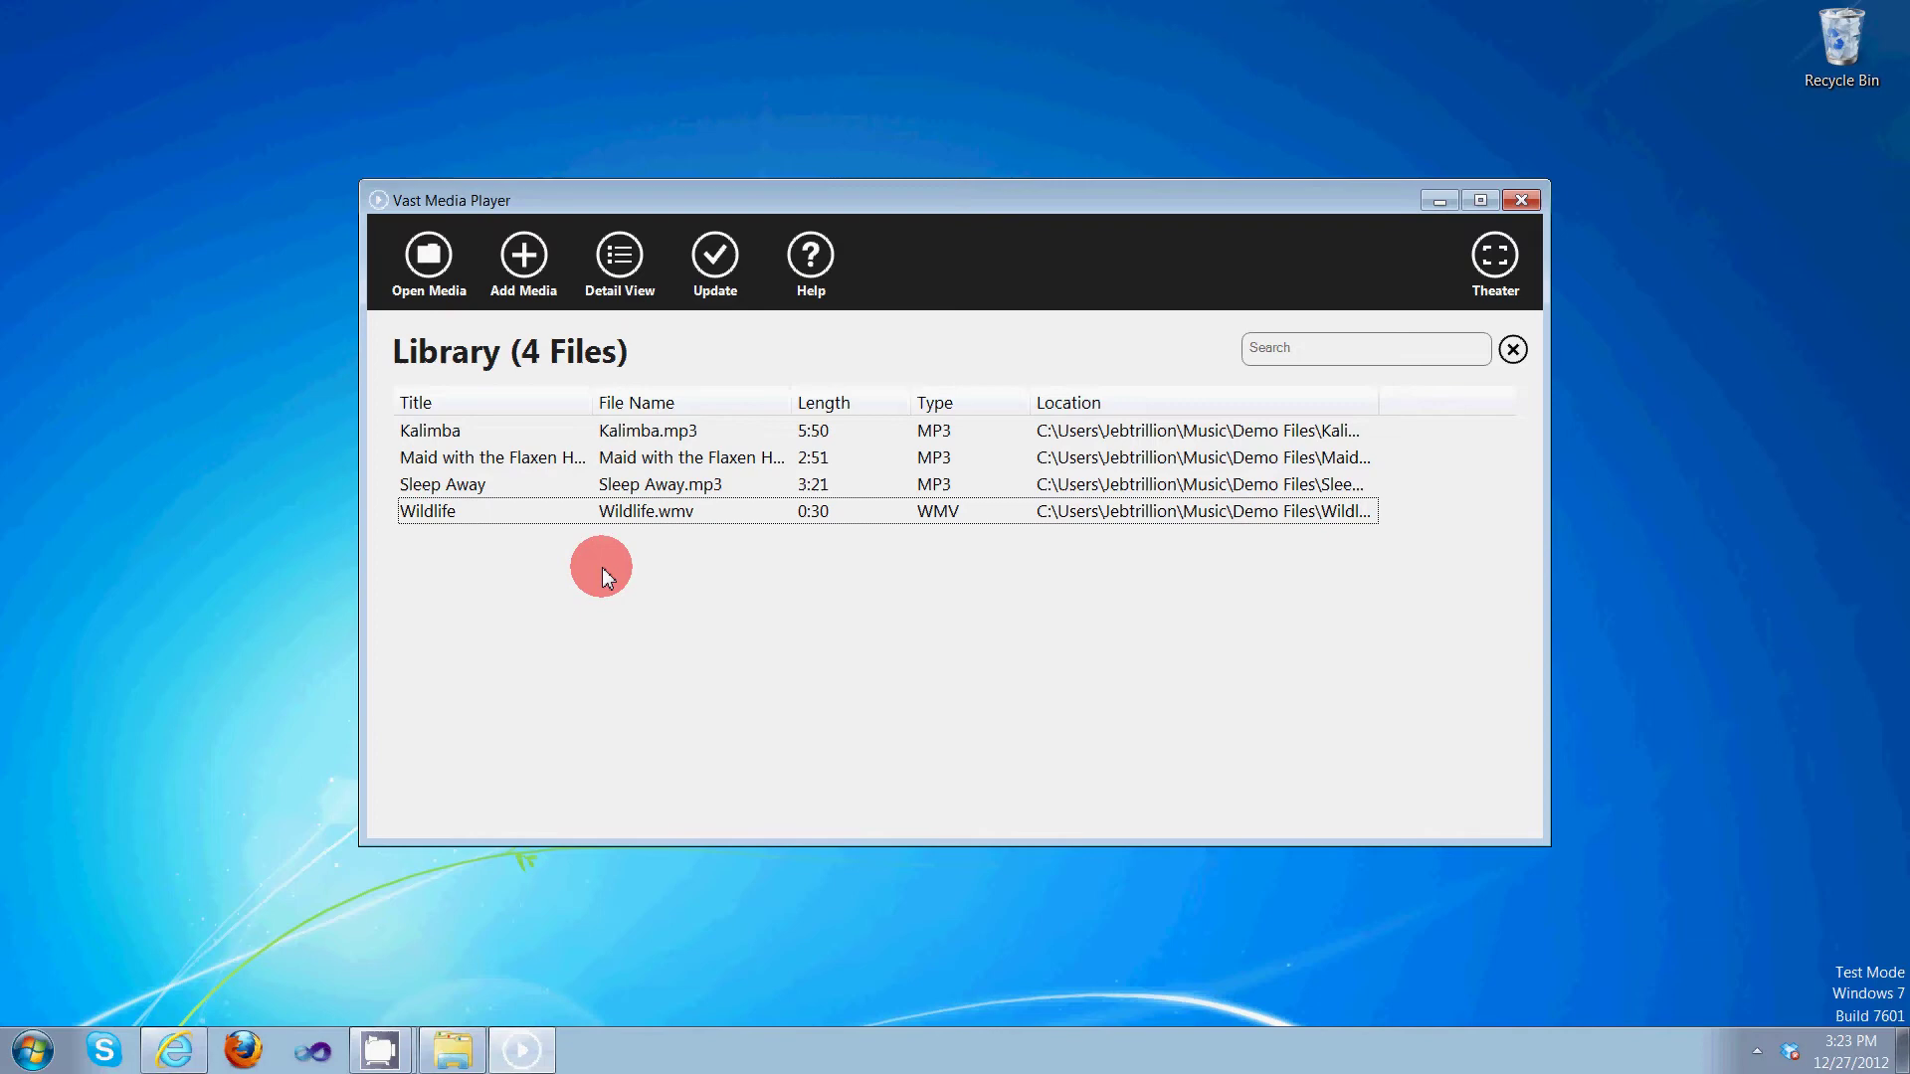
Save the edited title of the Wildlife entry, check it in the tile view, and return to the detail list.
click(449, 514)
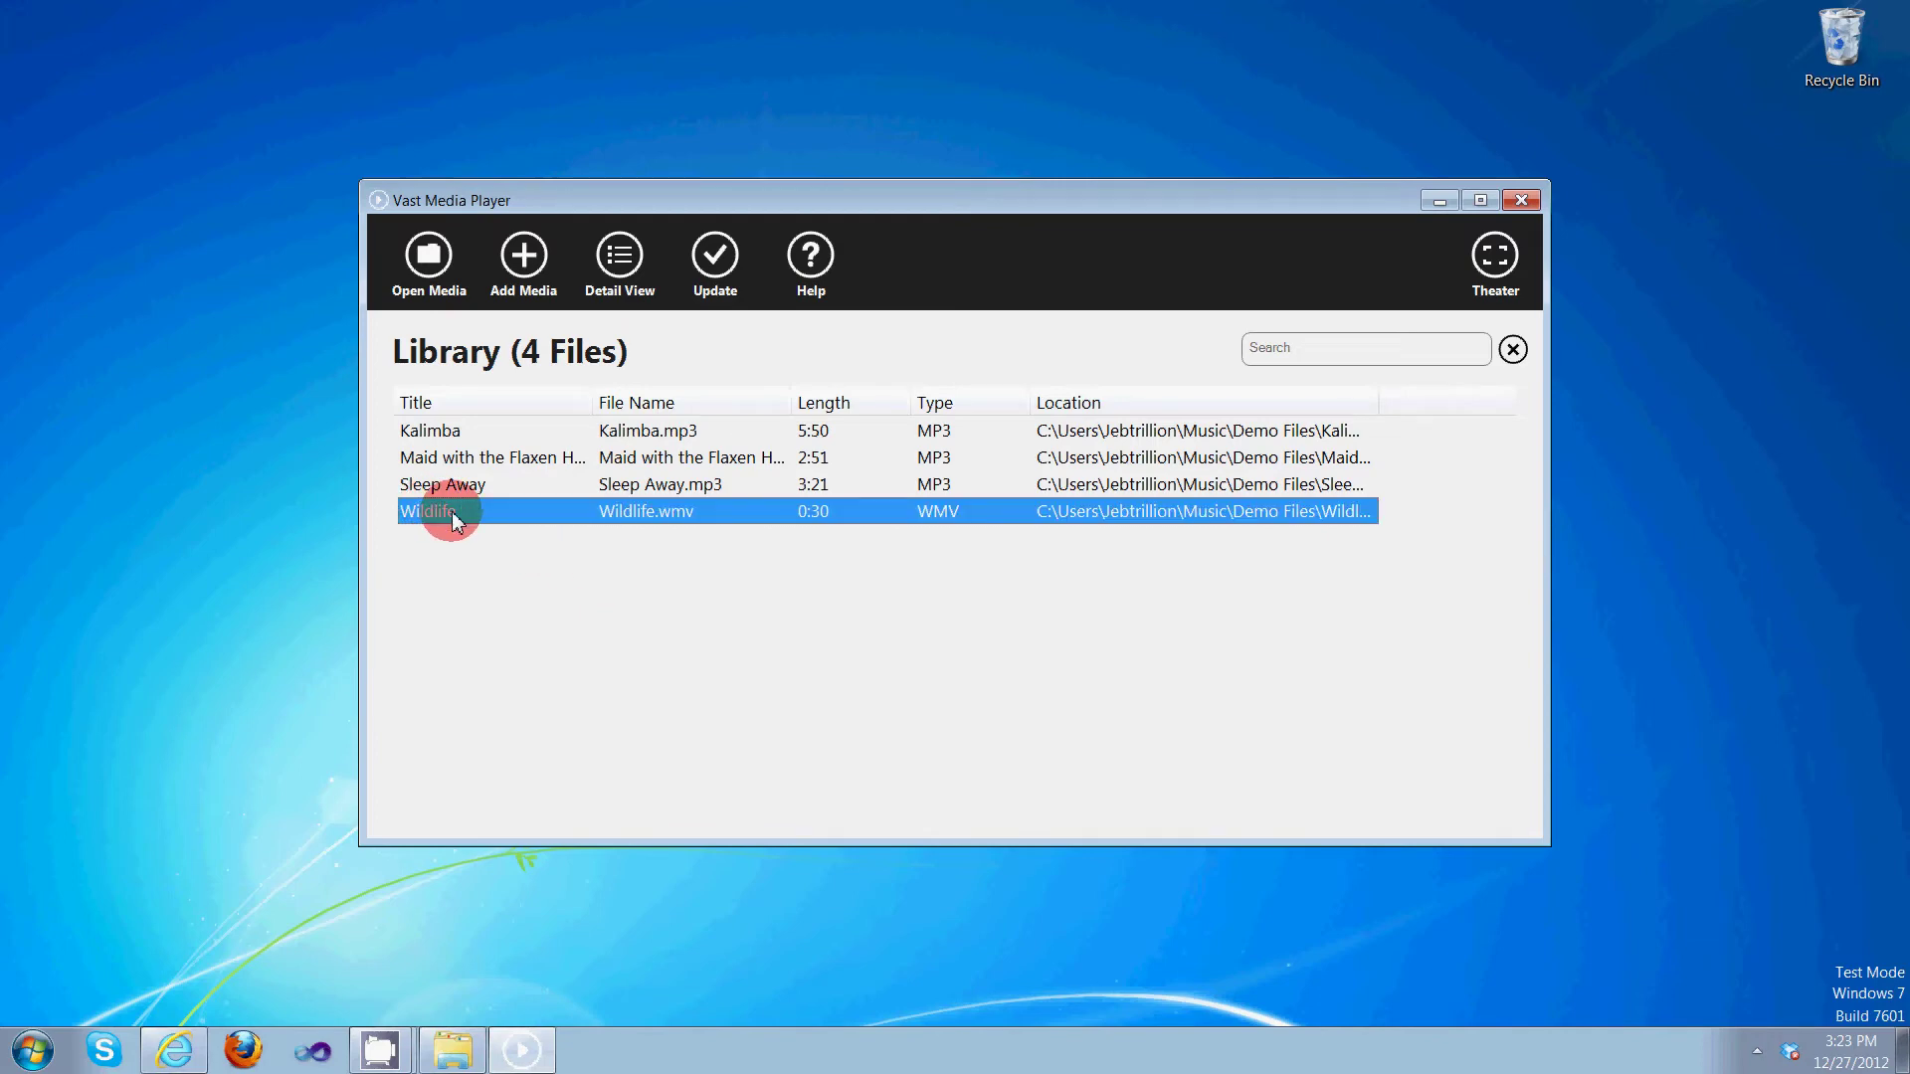
right_click(450, 515)
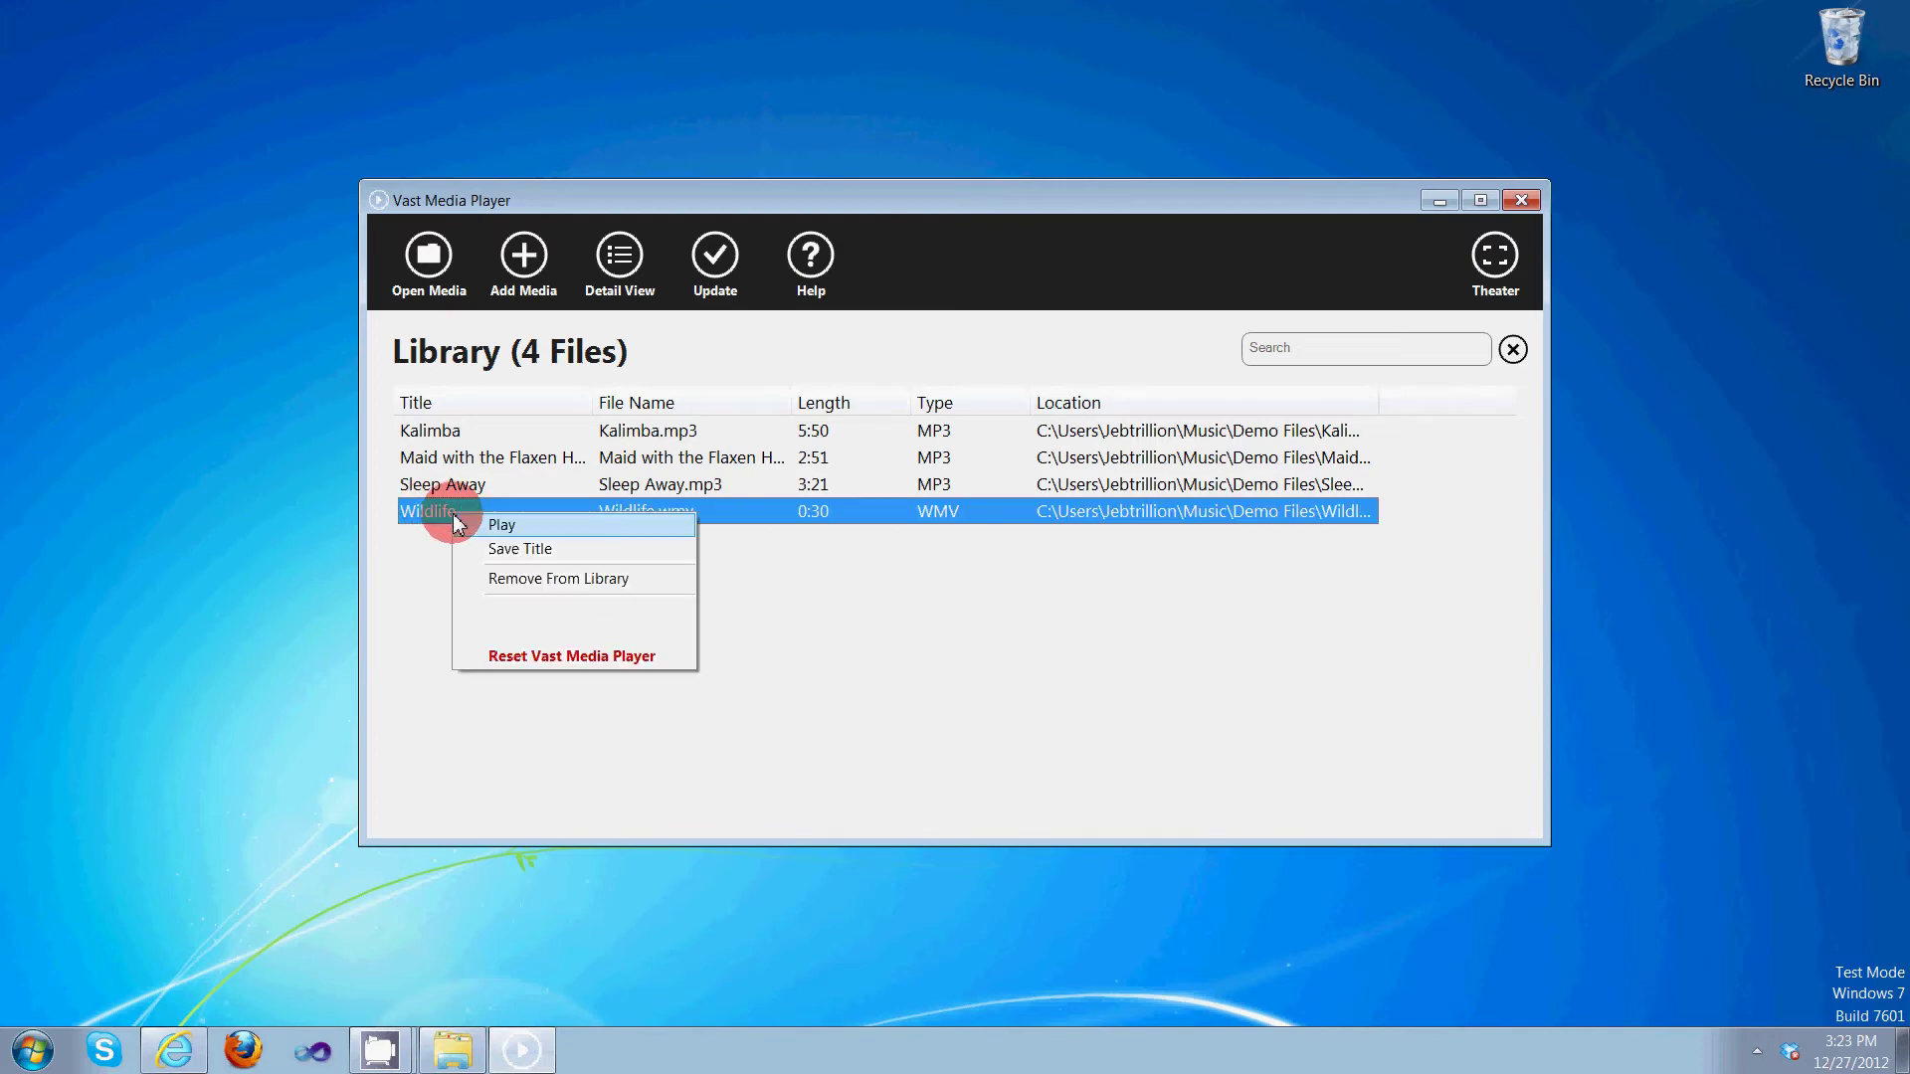
click(491, 550)
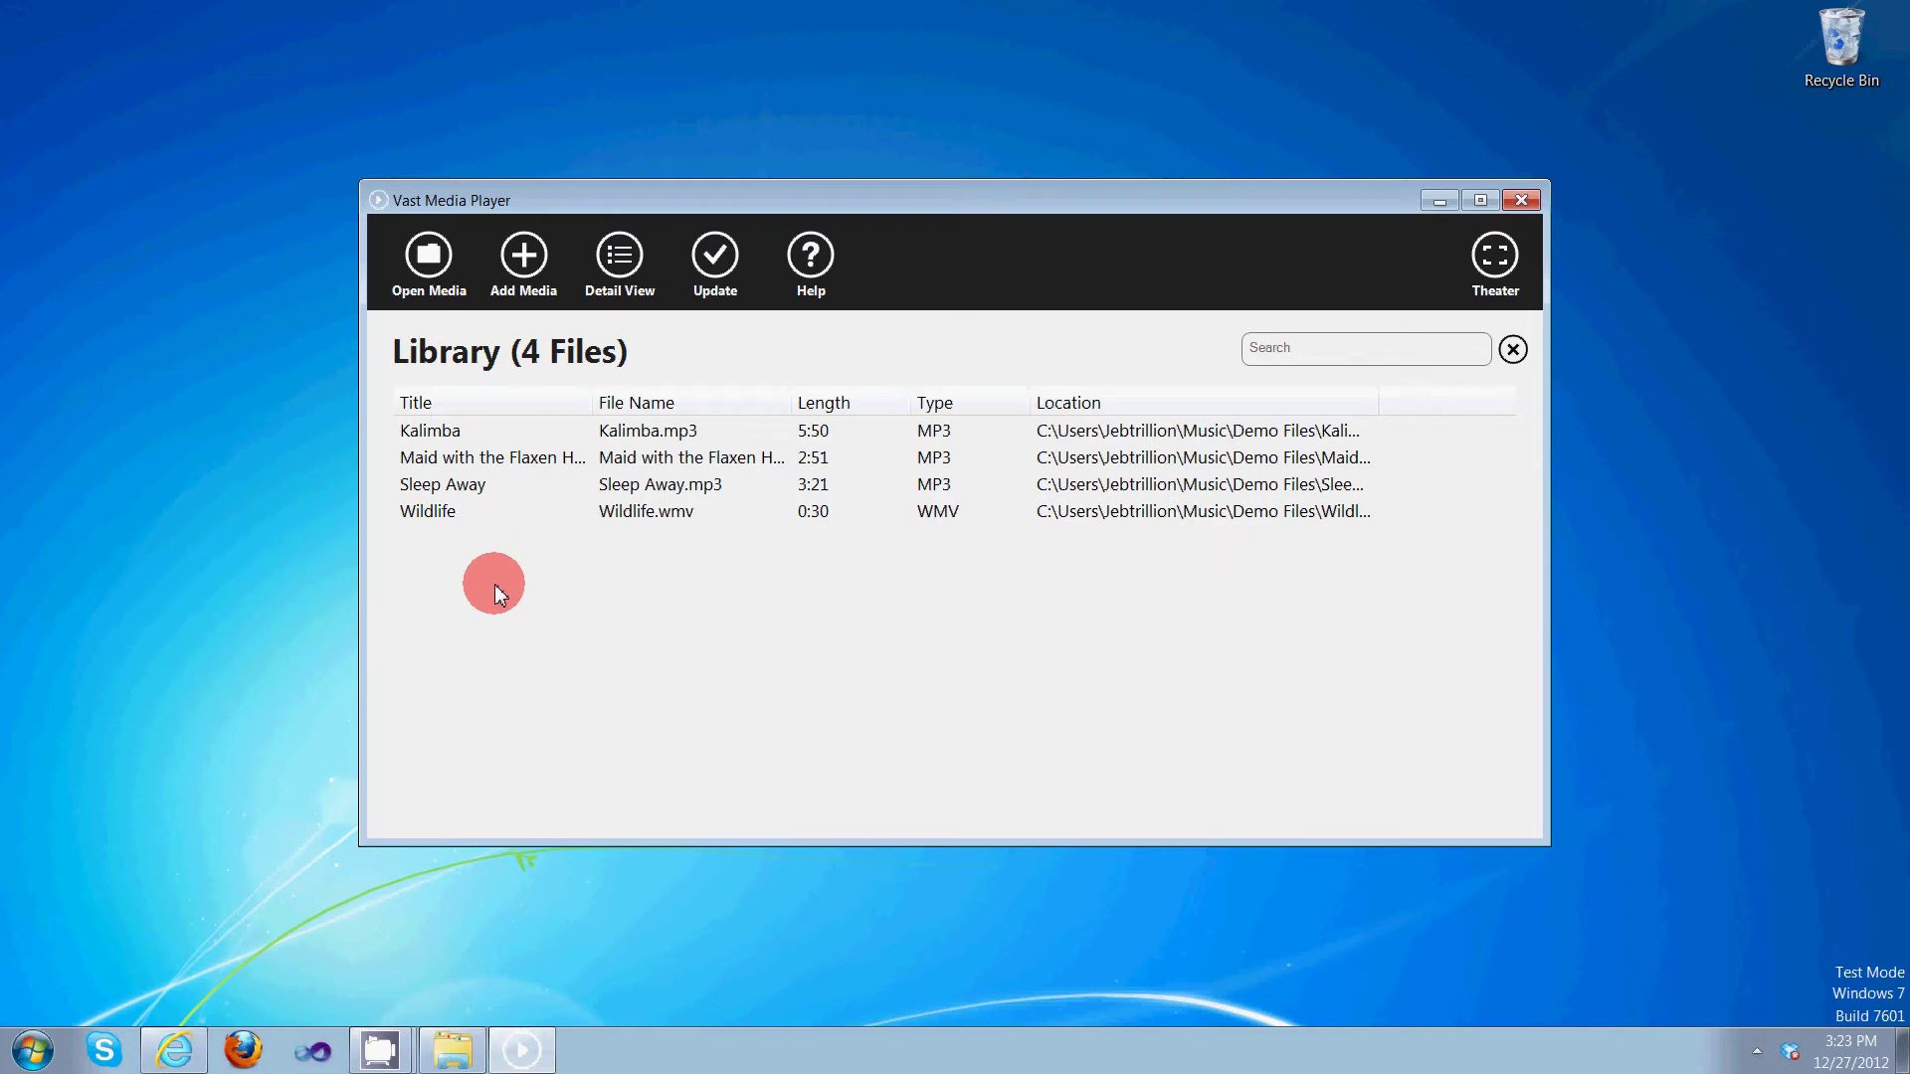
click(621, 257)
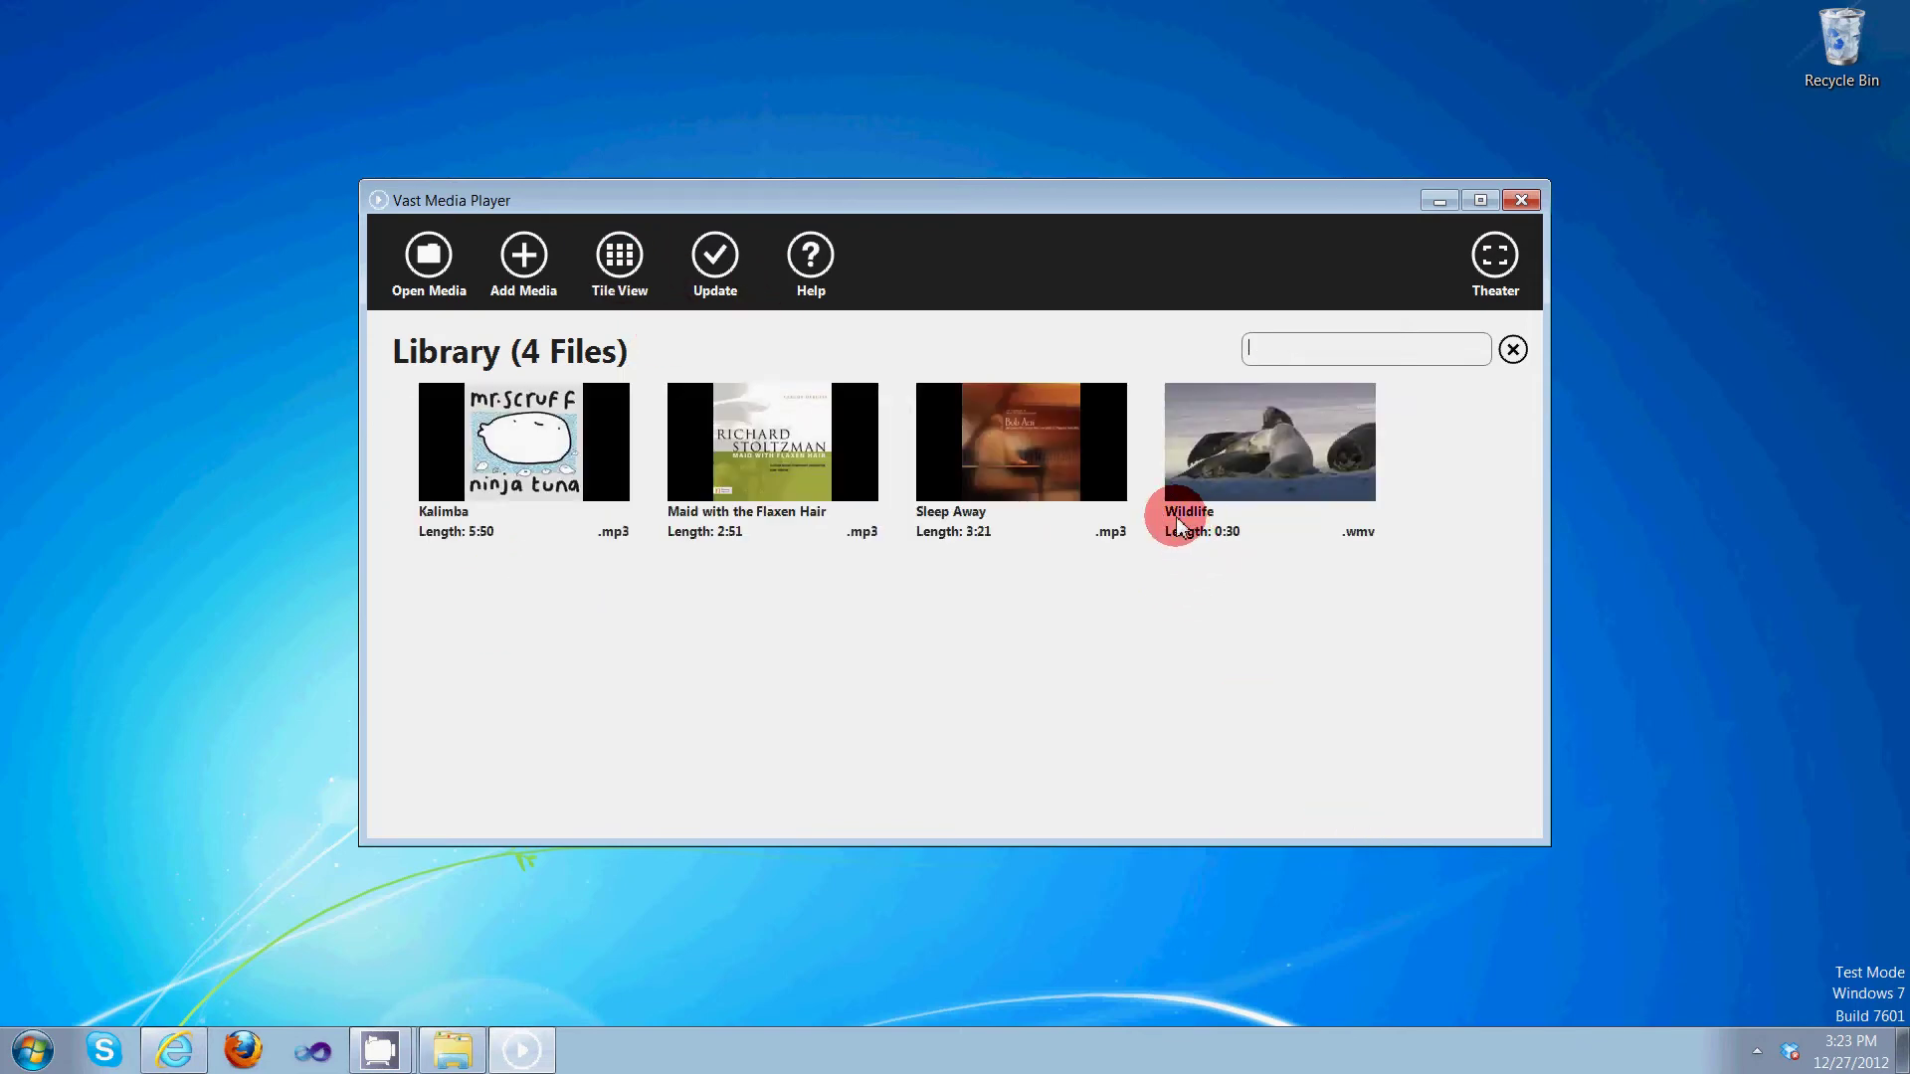
click(623, 251)
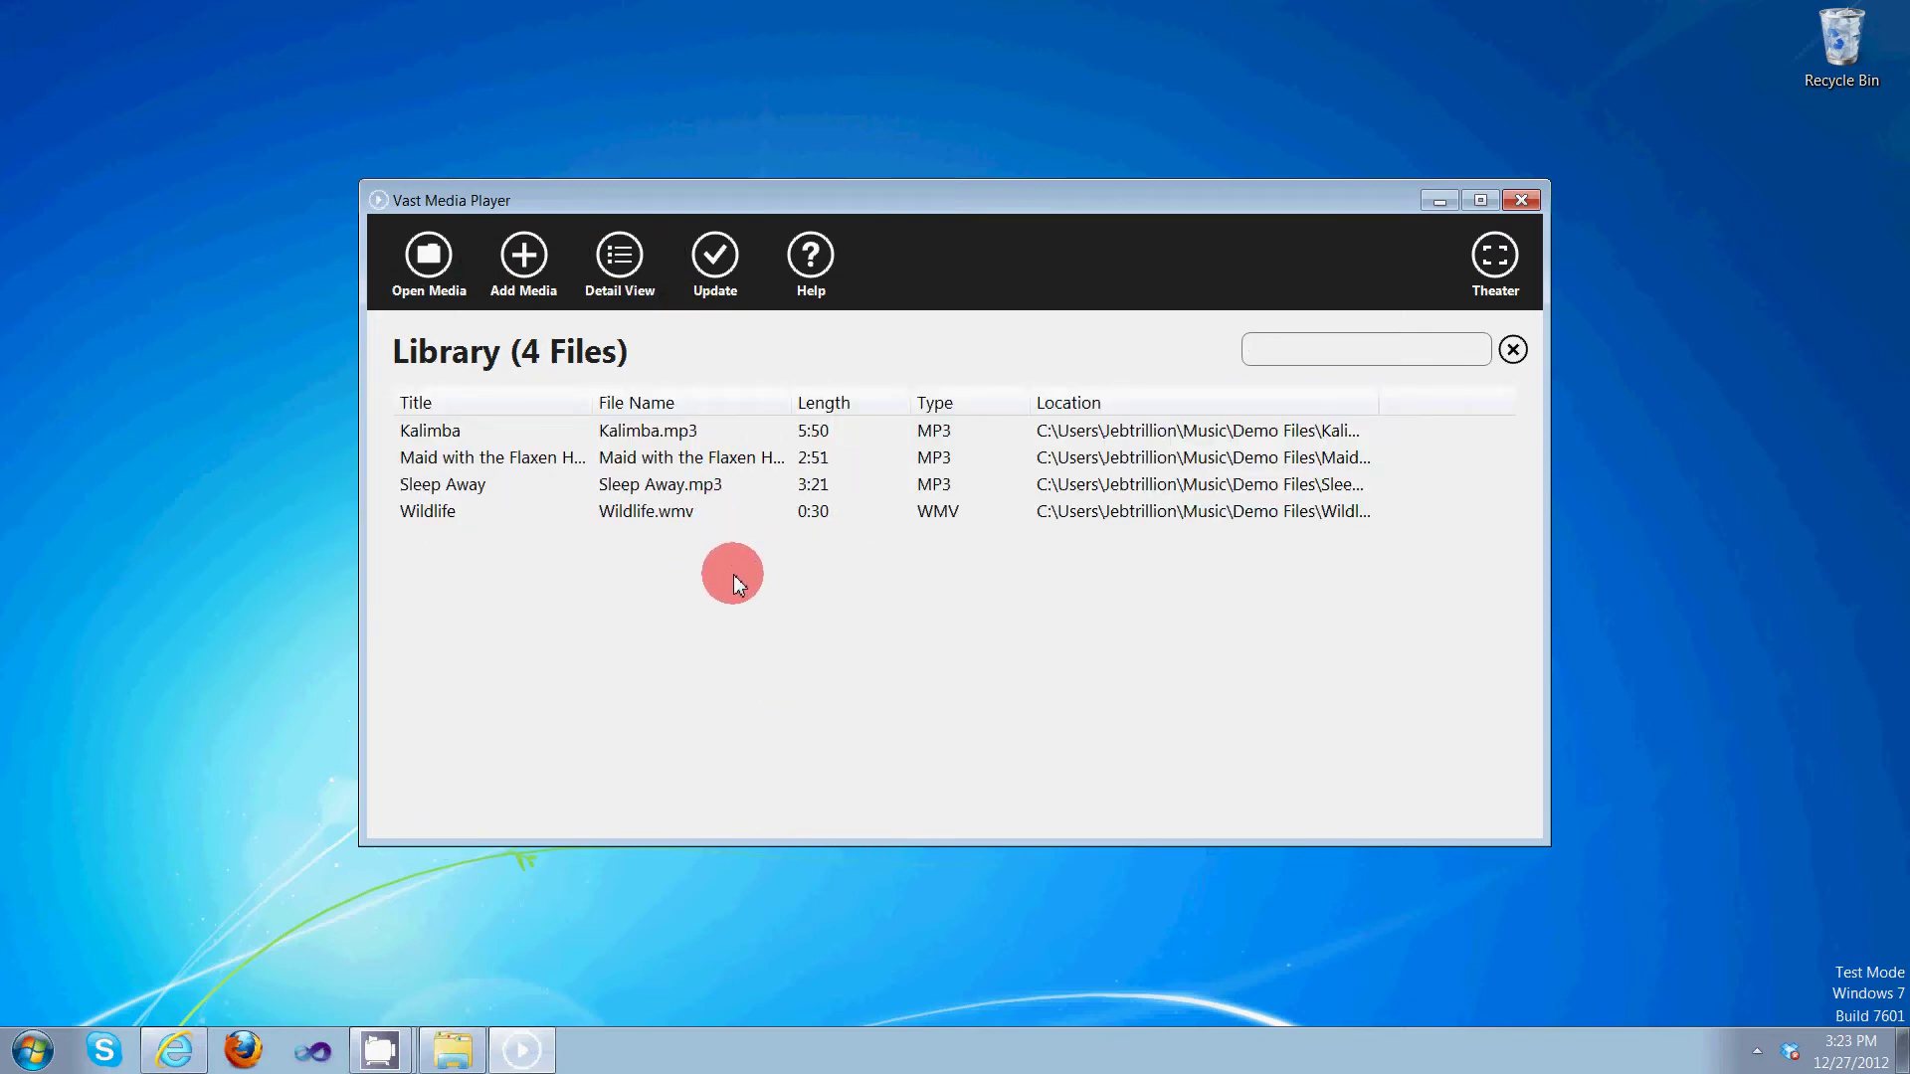
Play Wildlife.wmv from the library and pause it about seven seconds in.
double_click(696, 515)
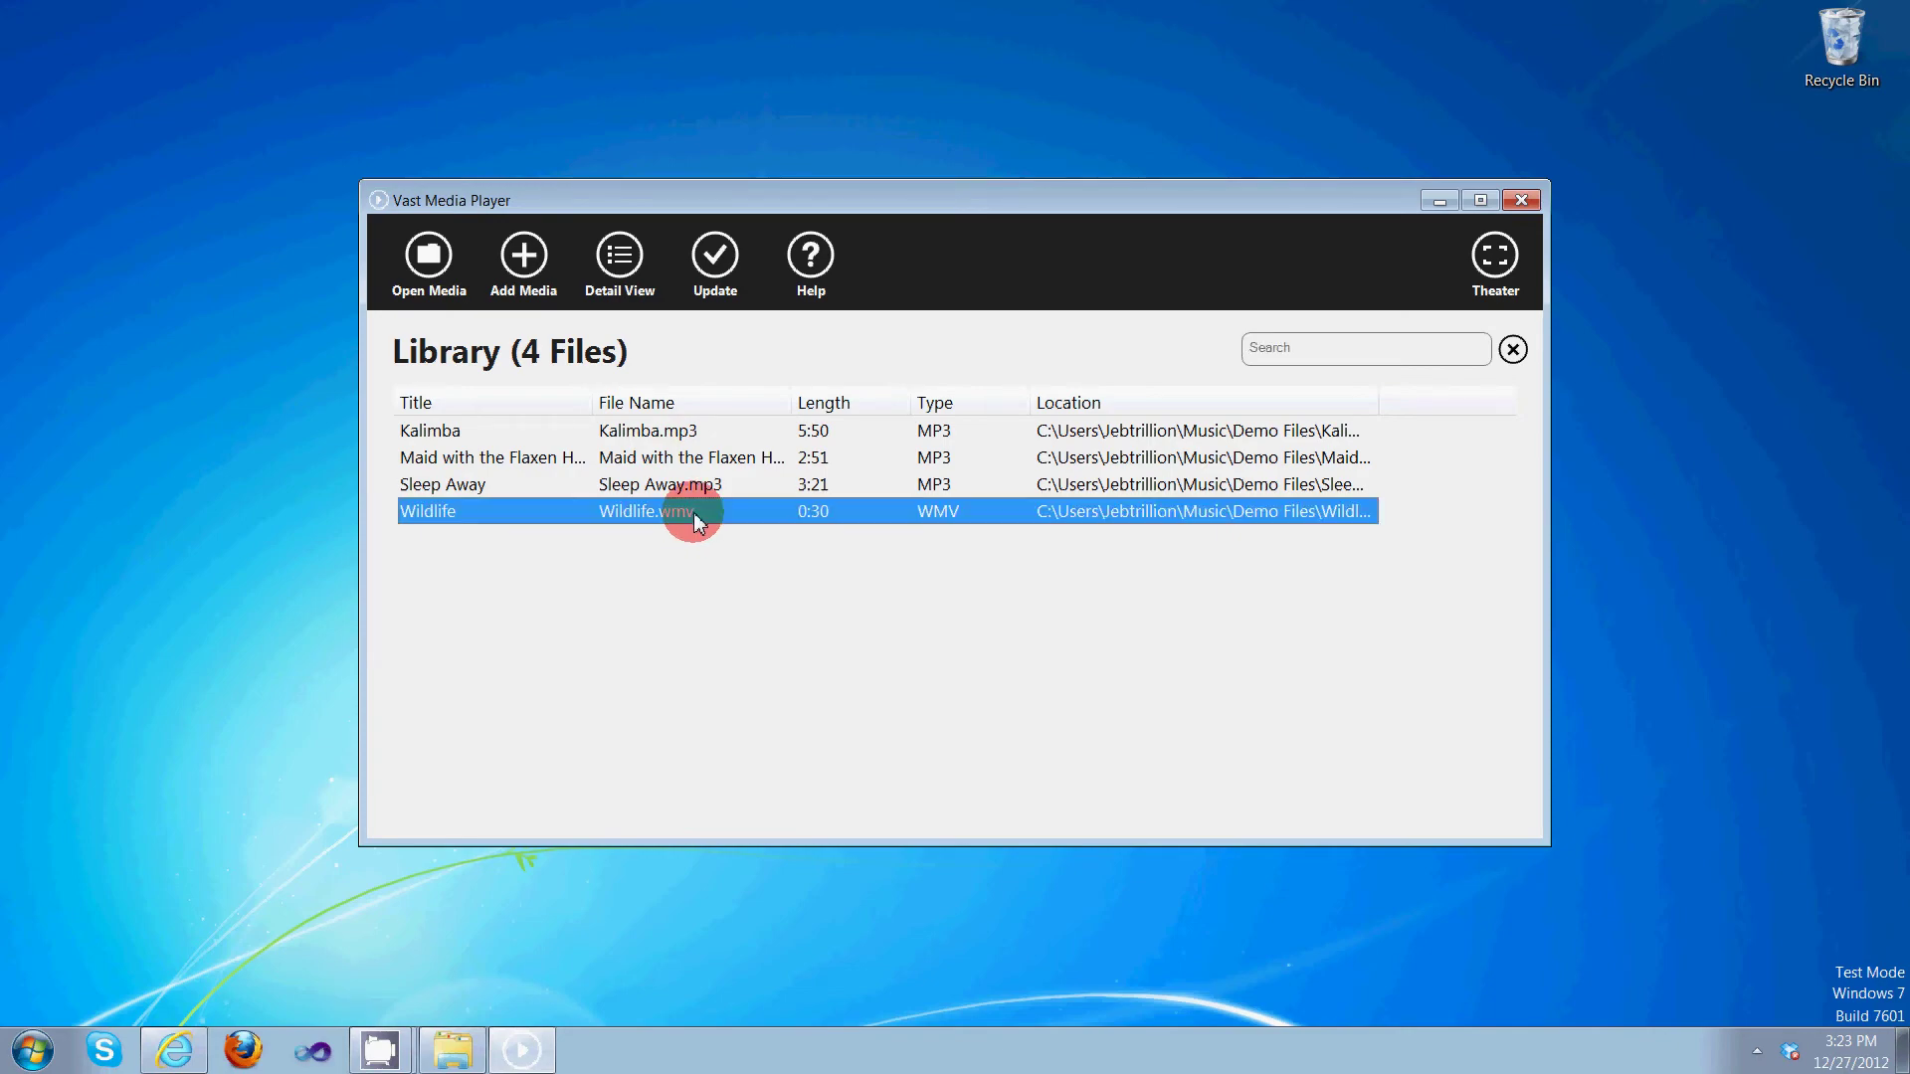
drag(1009, 207, 980, 150)
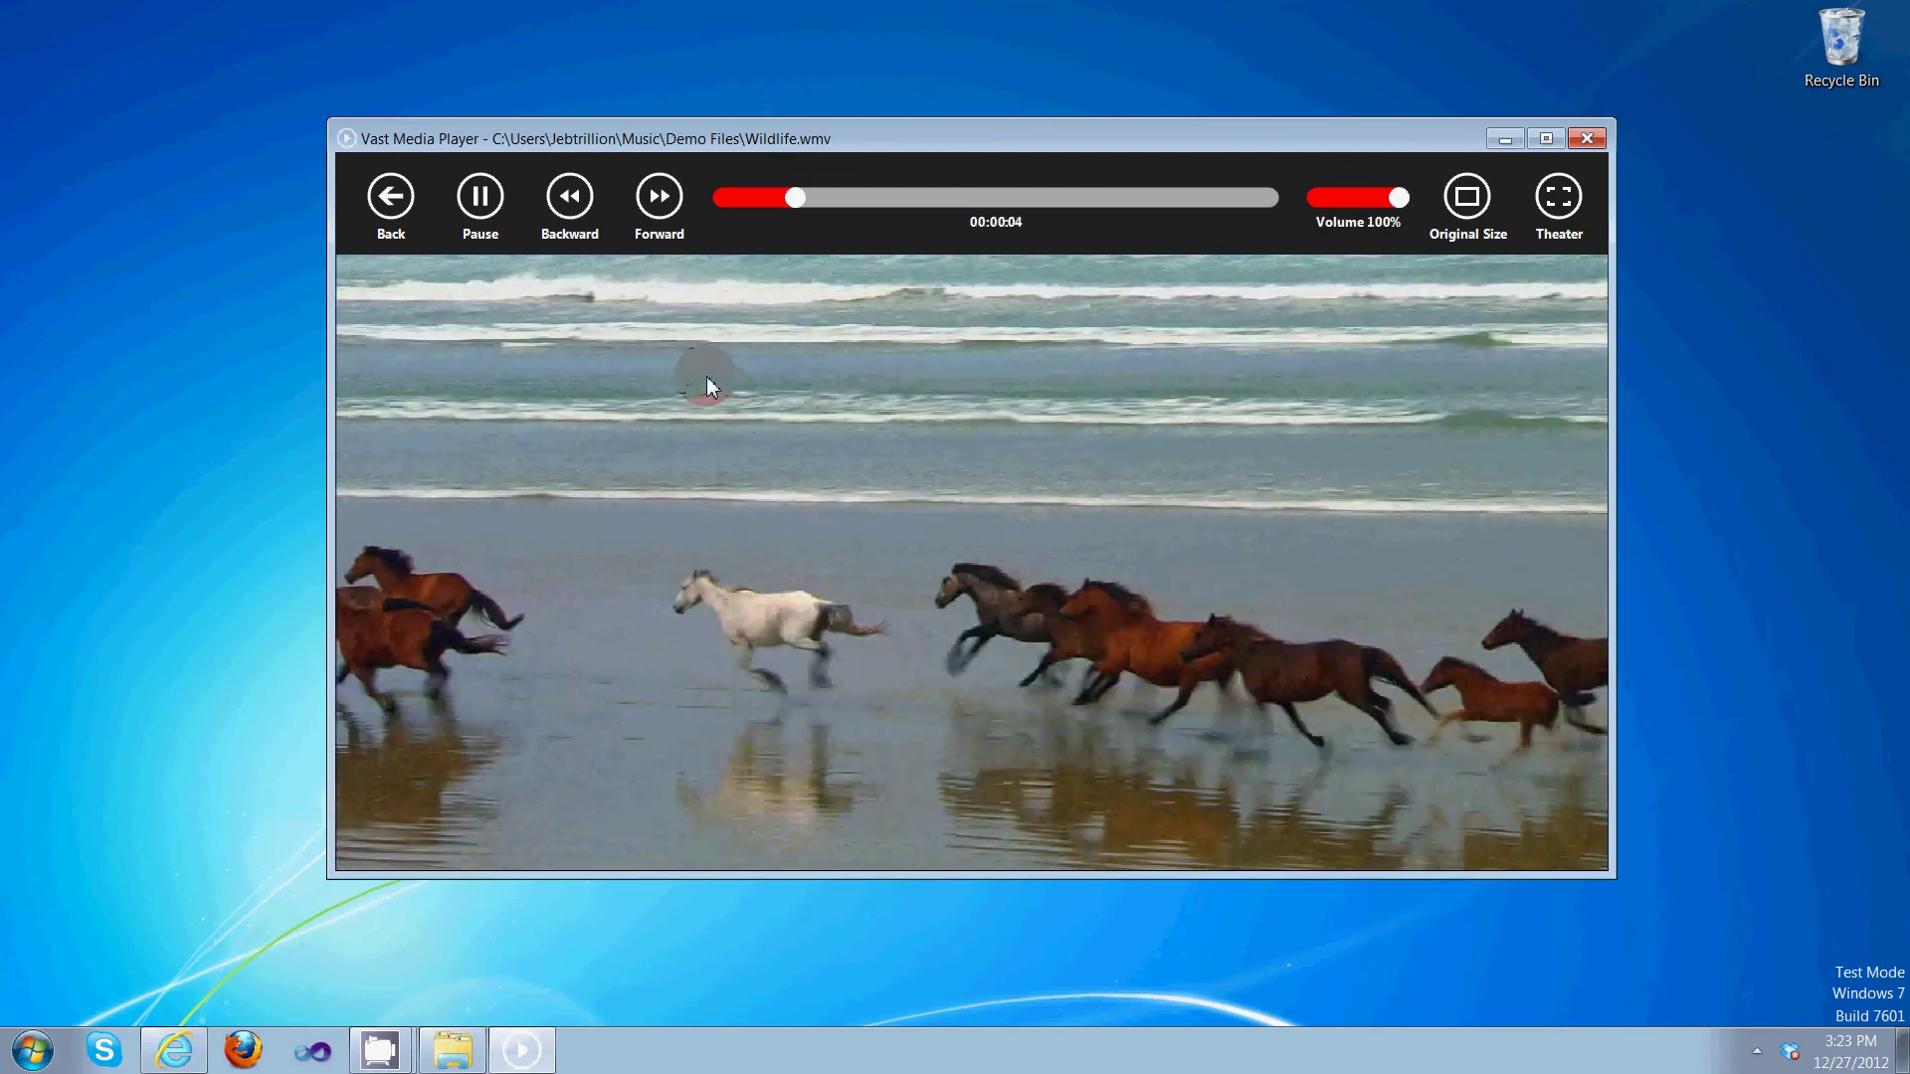
click(703, 378)
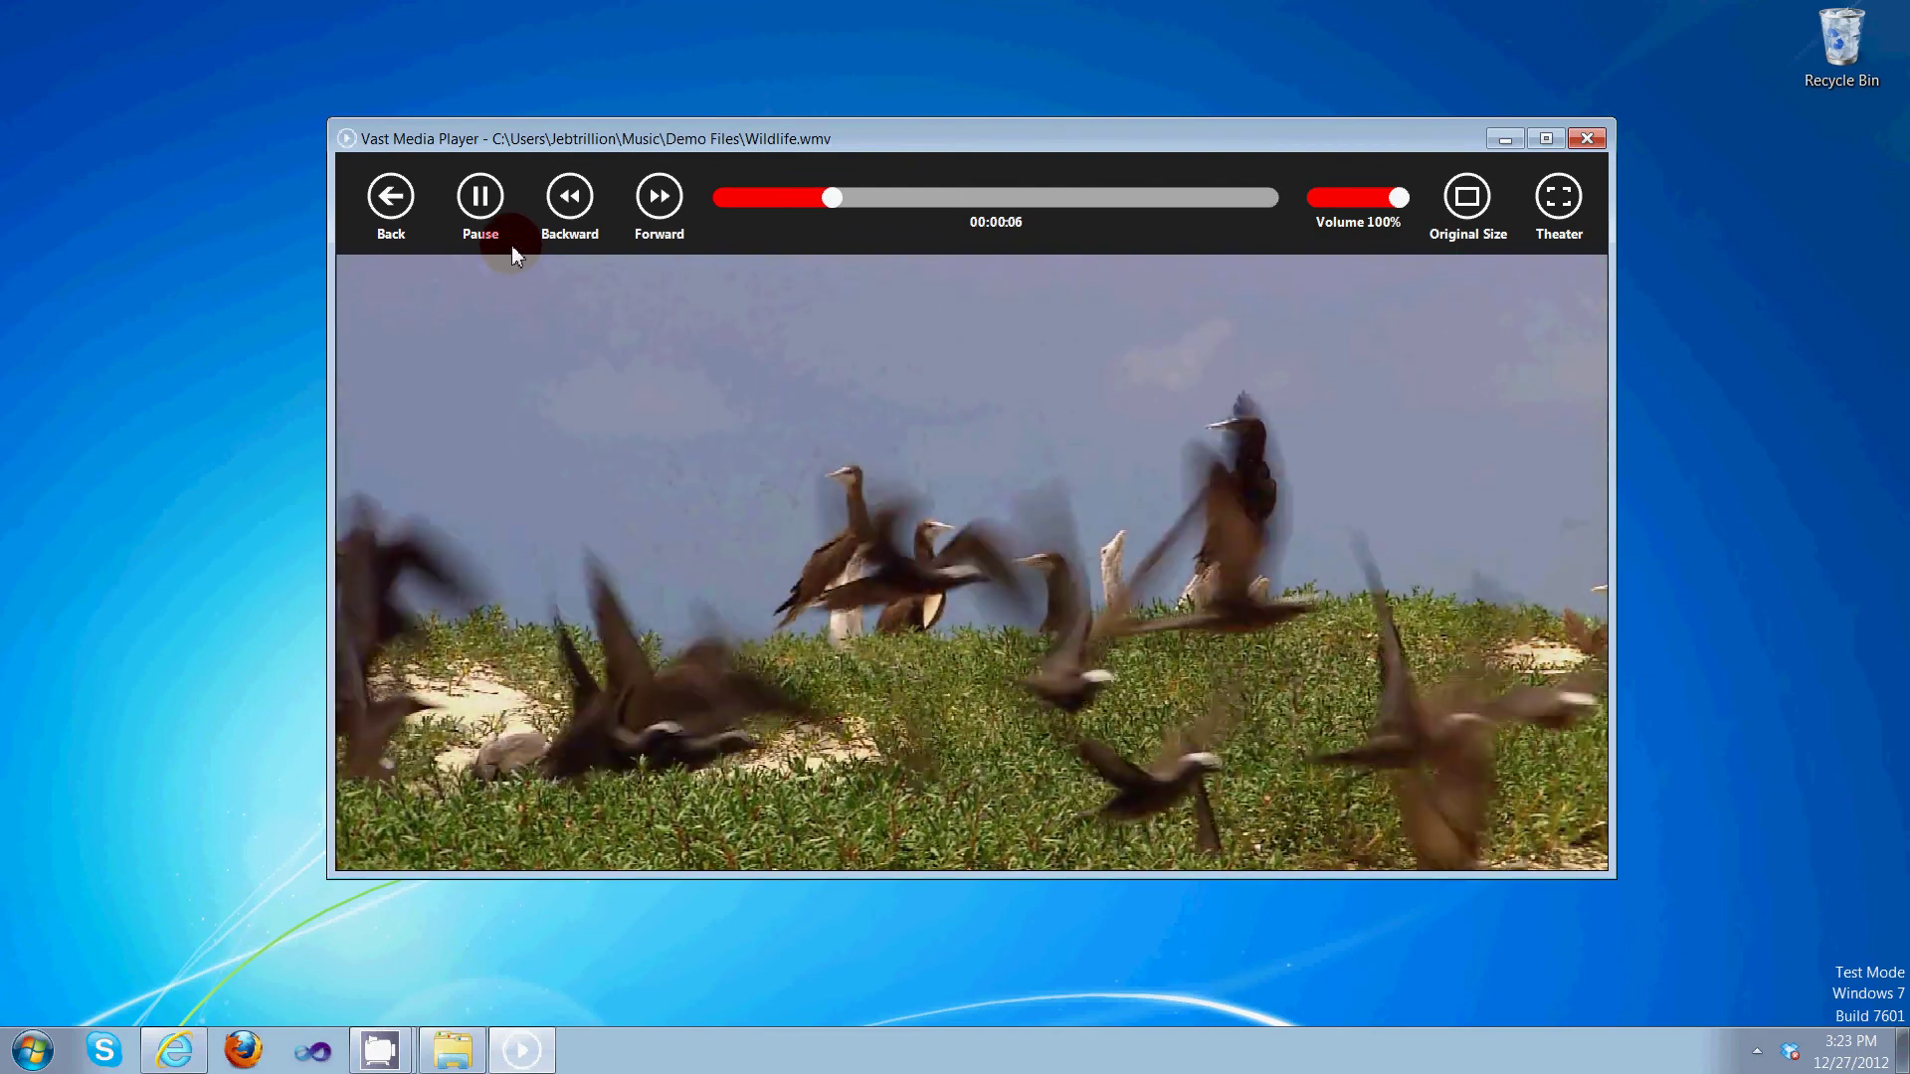
click(481, 197)
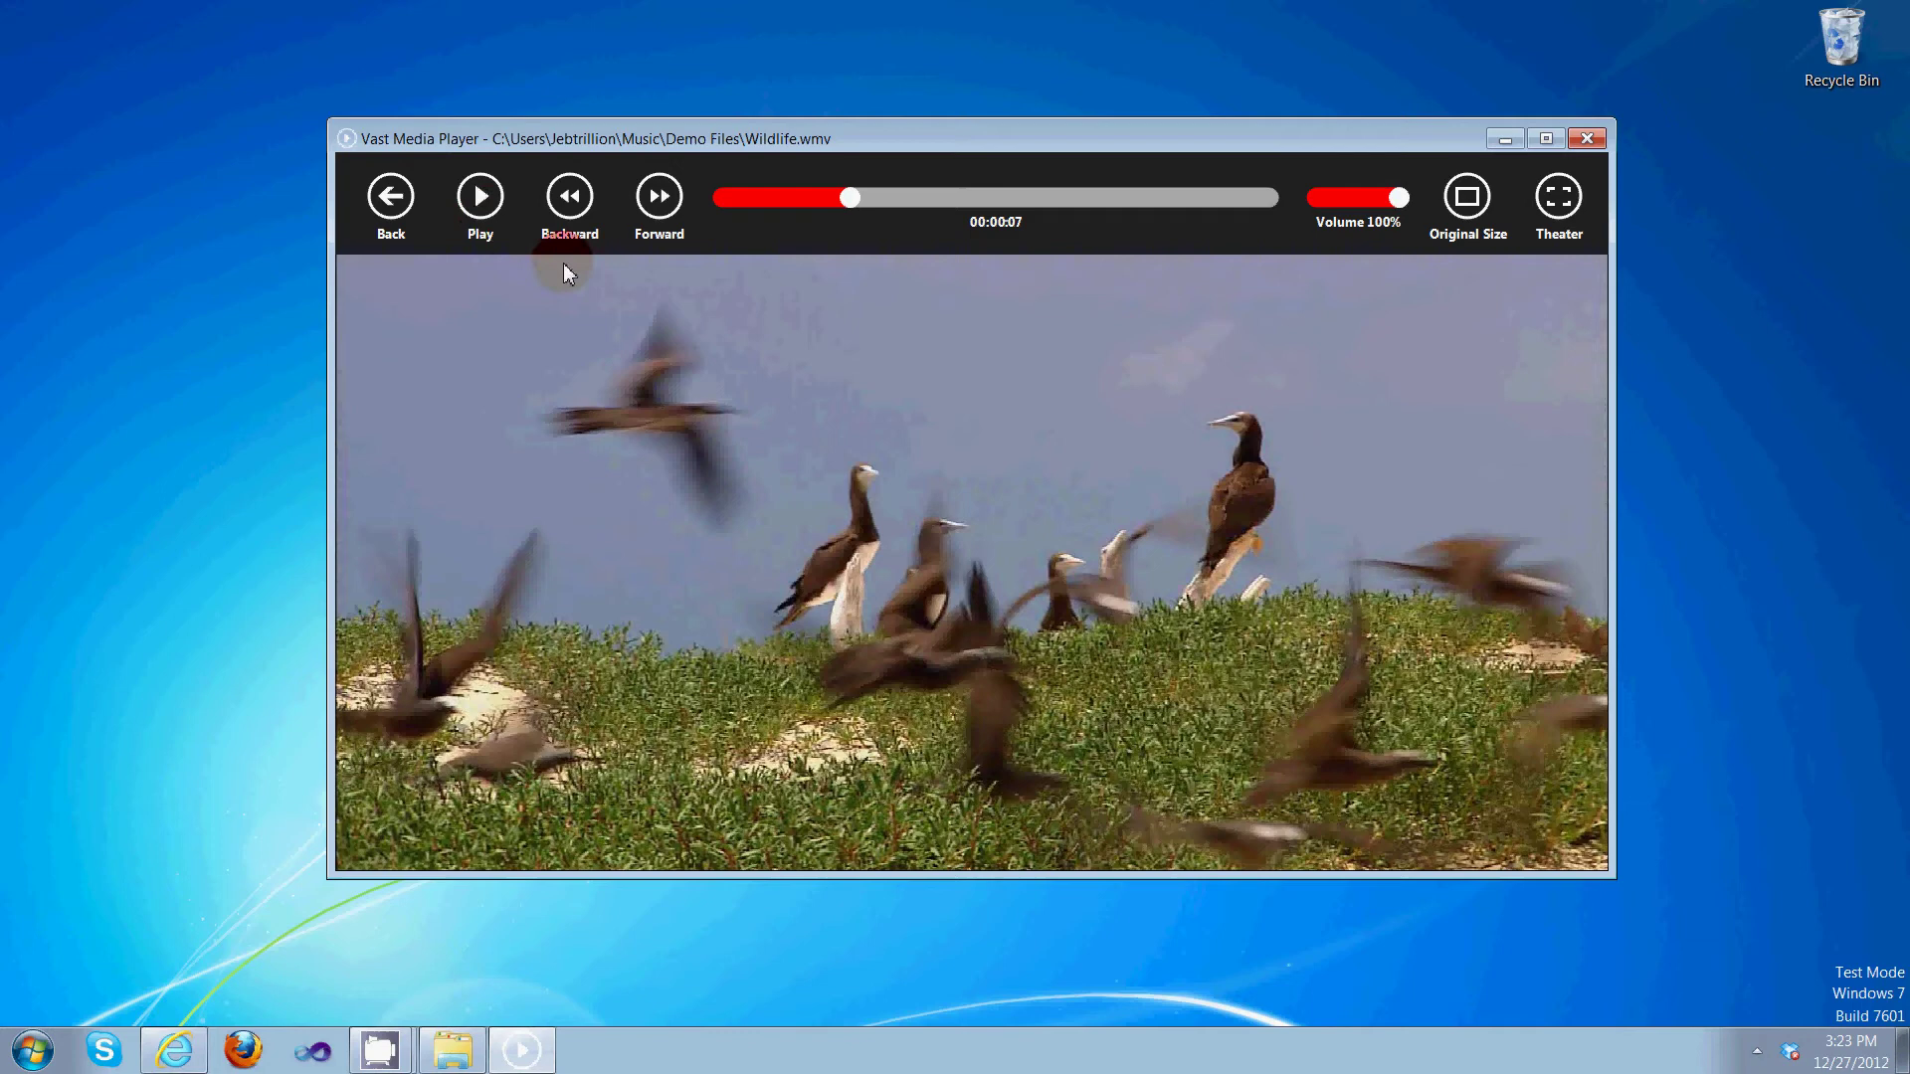
click(641, 233)
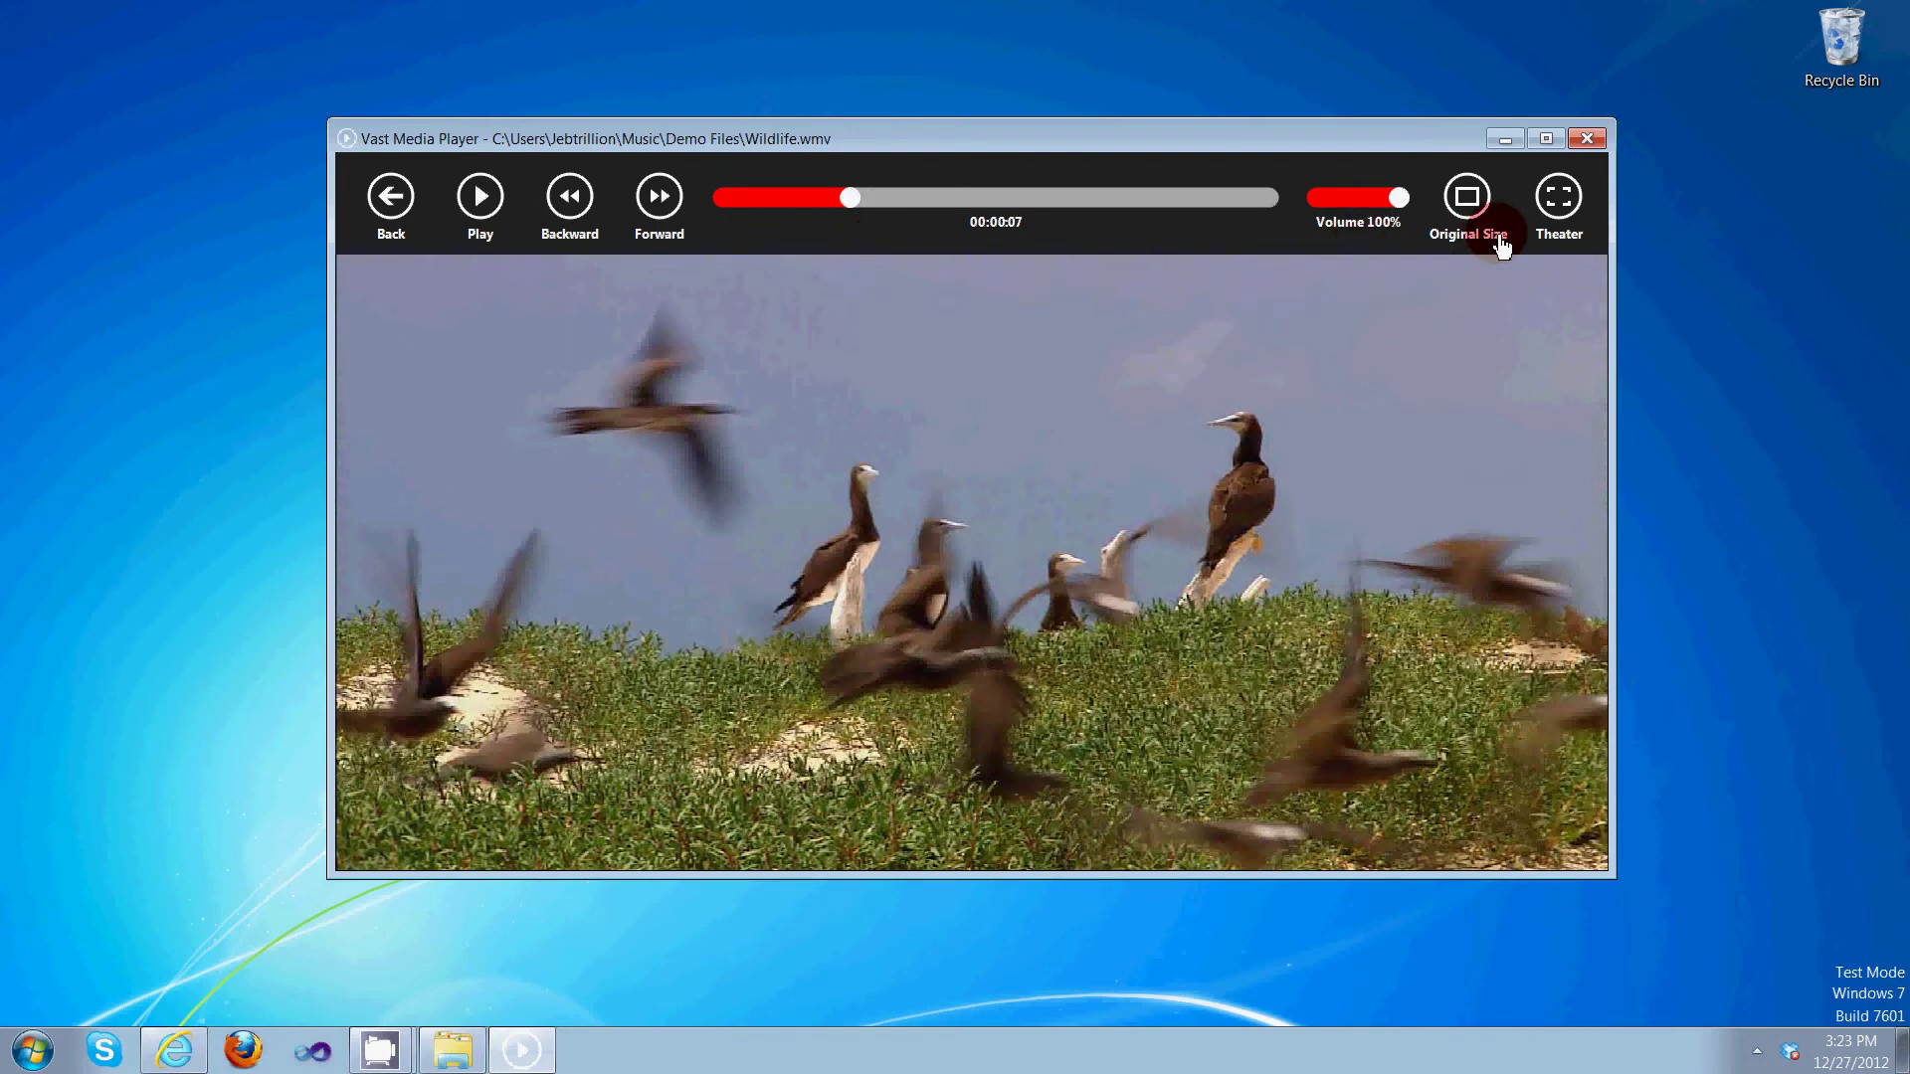
Enlarge the player window with the video in Full Window mode, and switch the video back to Original Size.
drag(1215, 141, 1204, 117)
click(1455, 211)
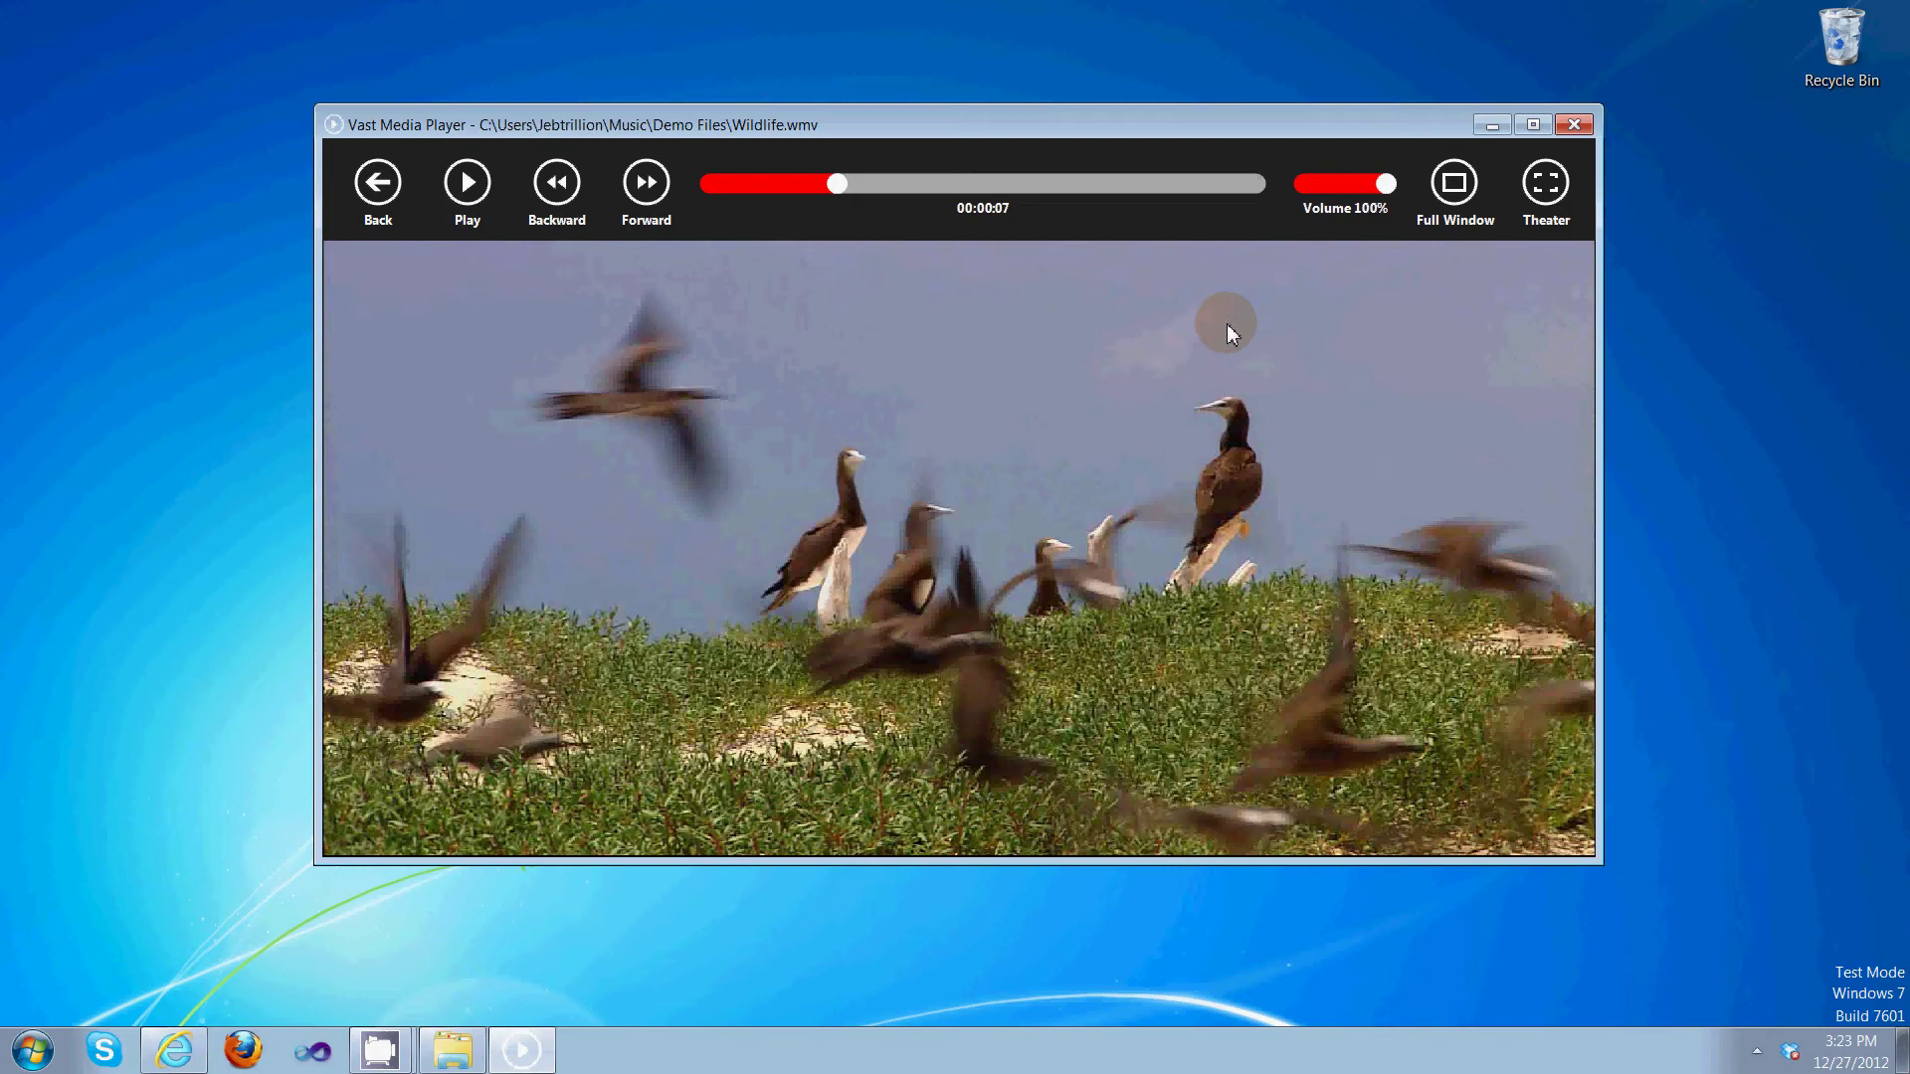
drag(539, 120, 500, 87)
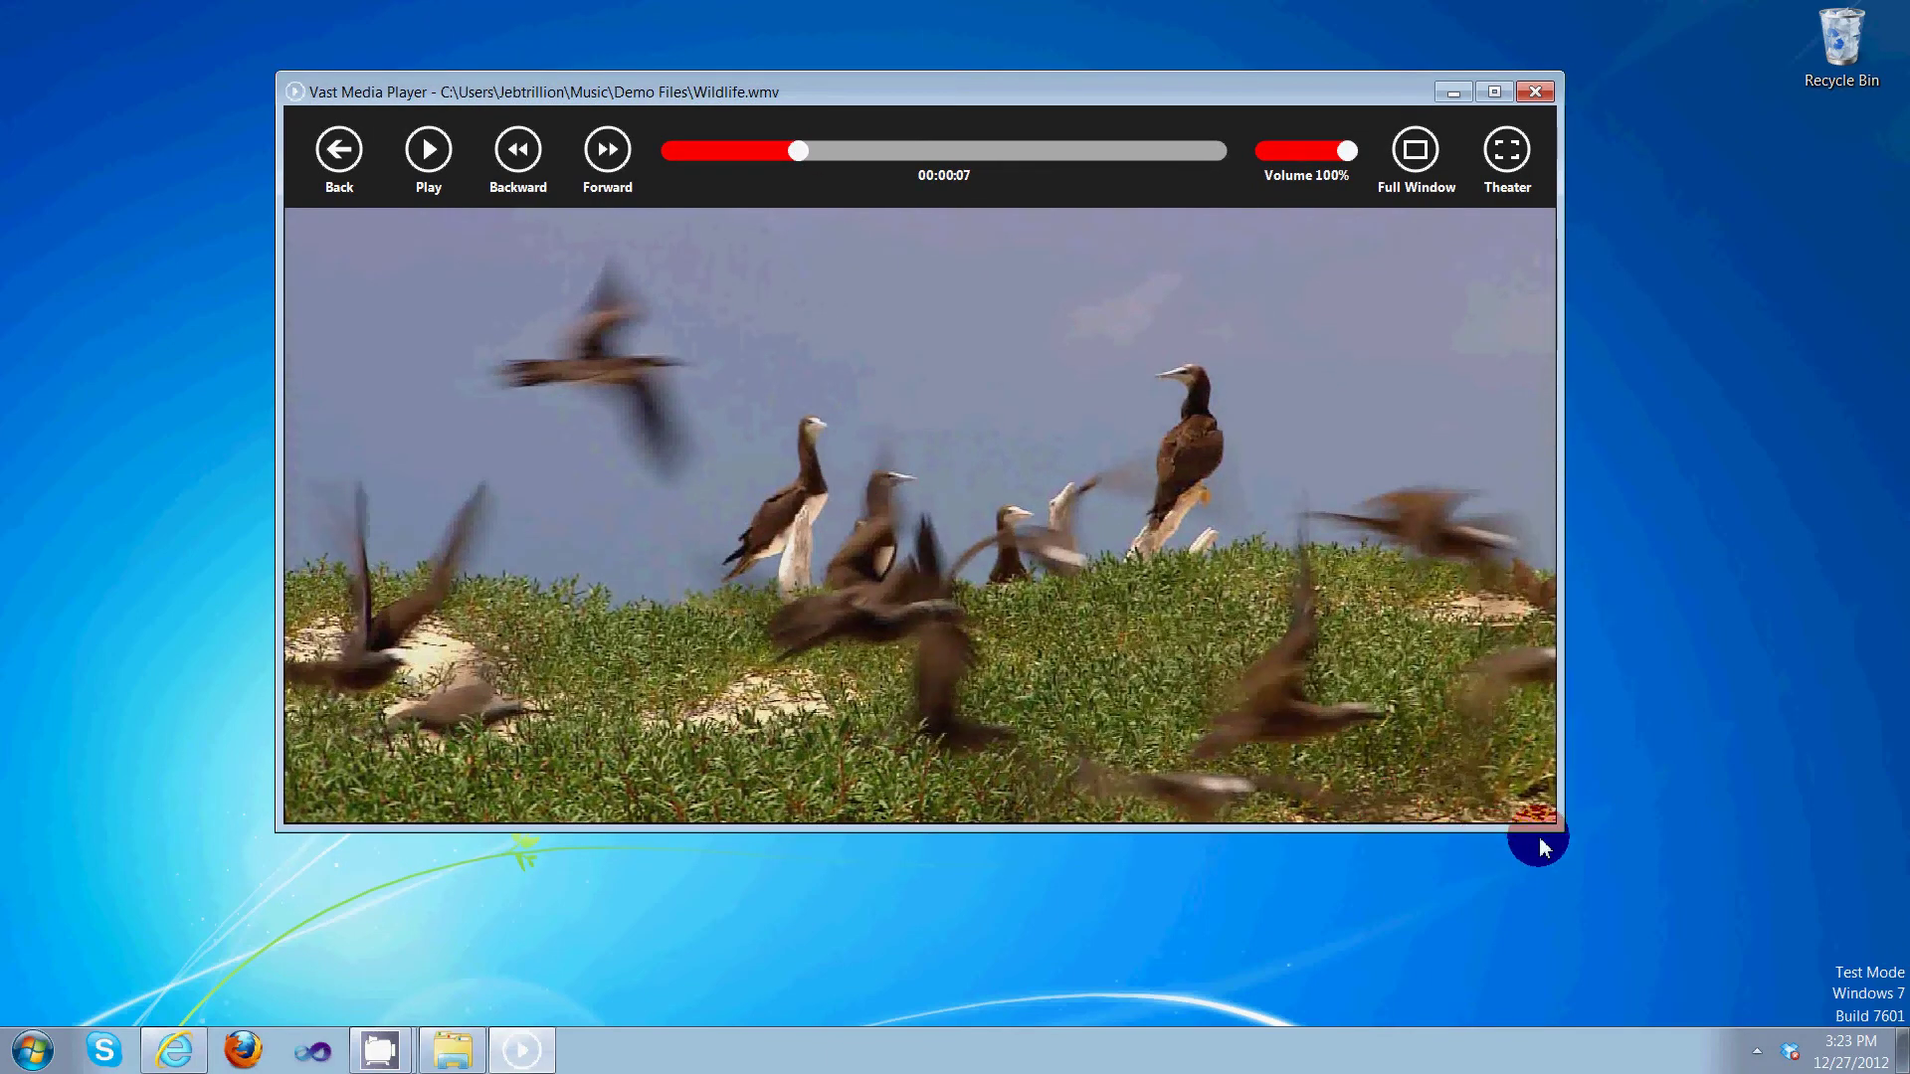
drag(1556, 826, 1730, 925)
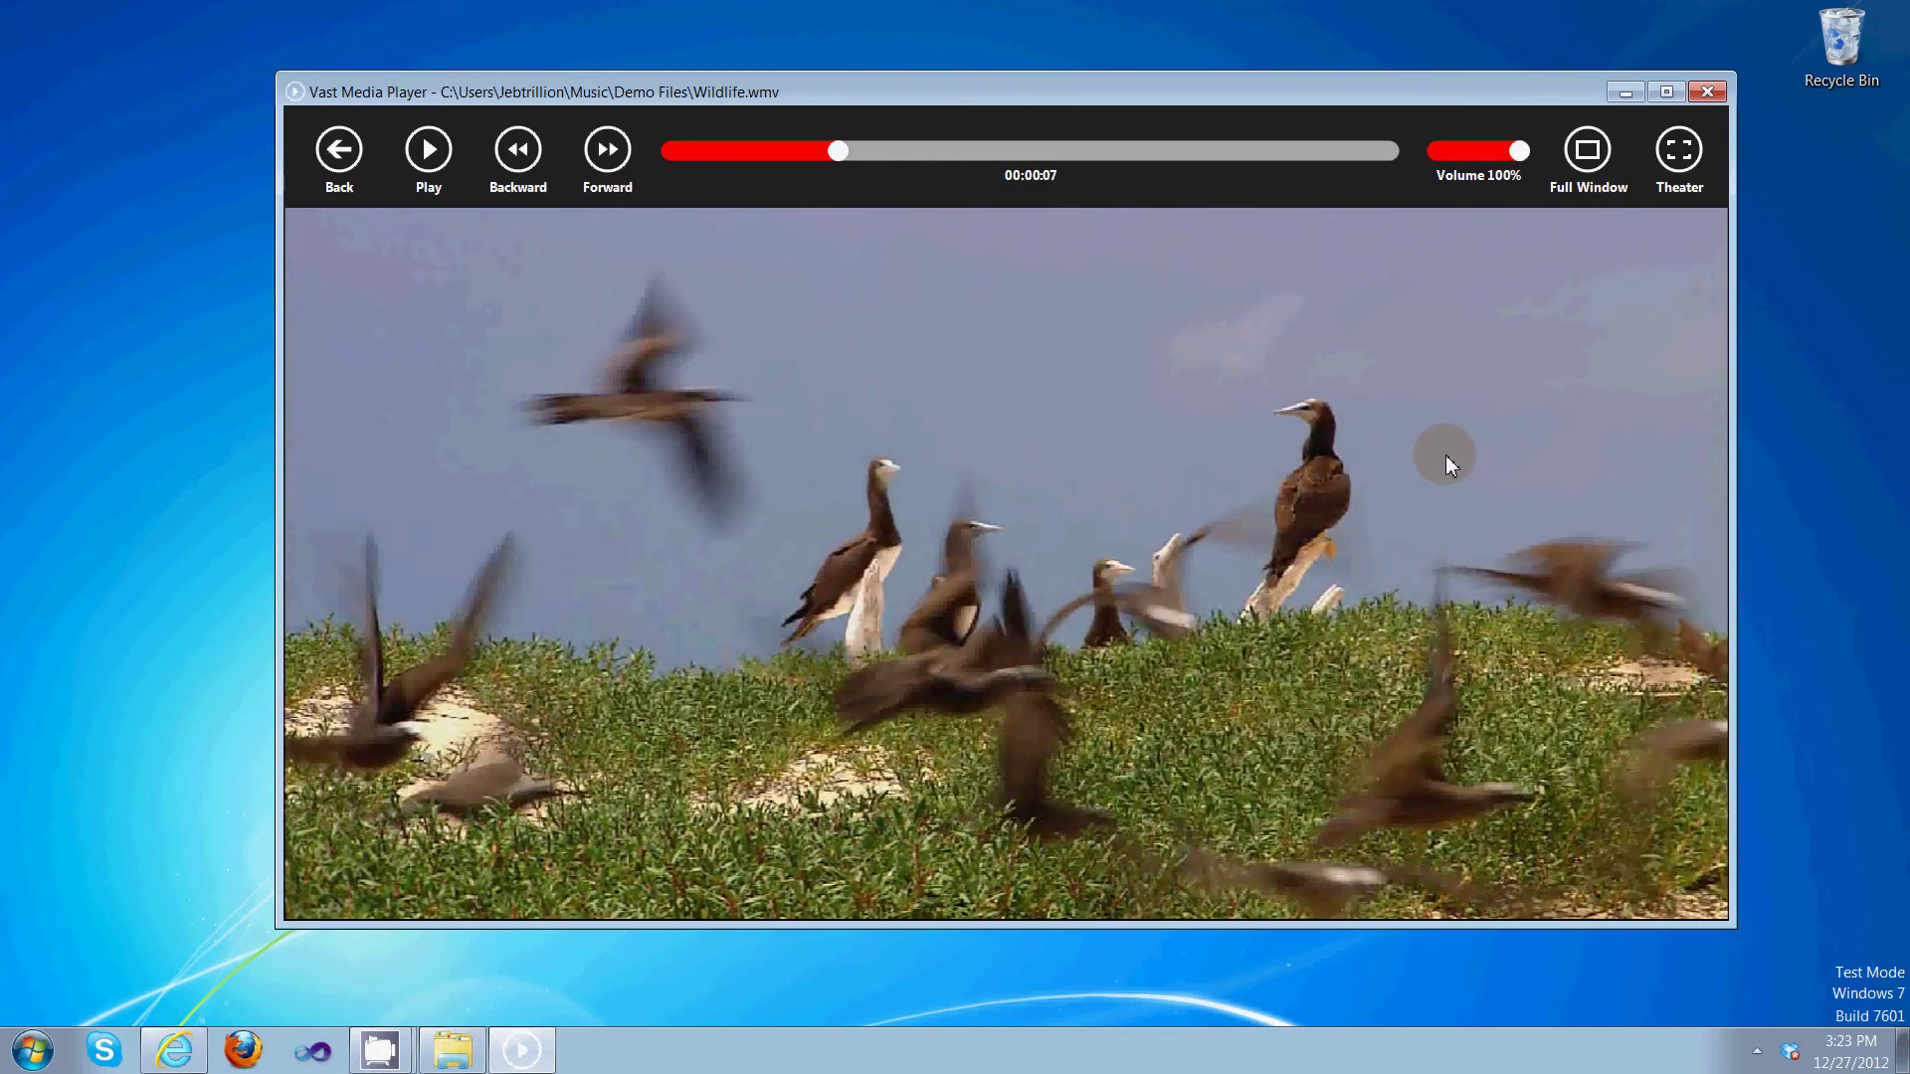
click(1586, 147)
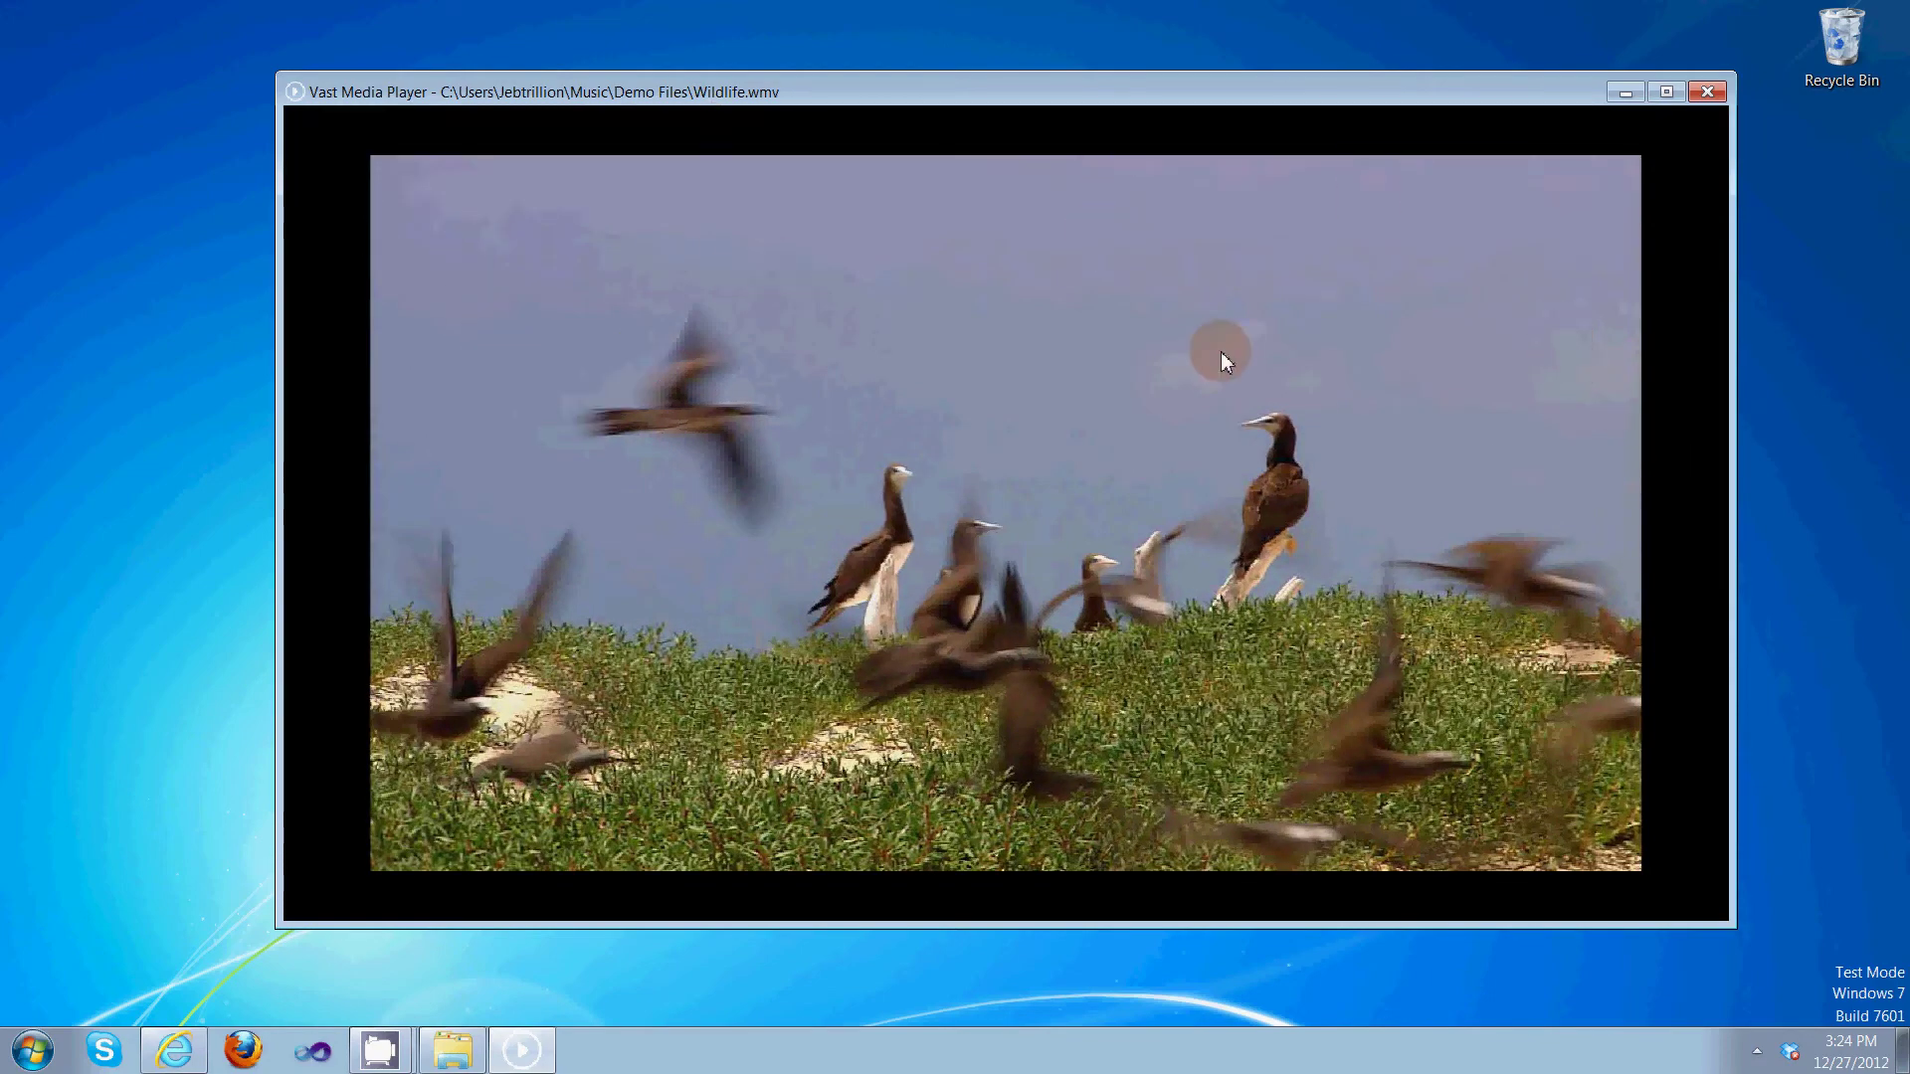
mouse_move(1400, 352)
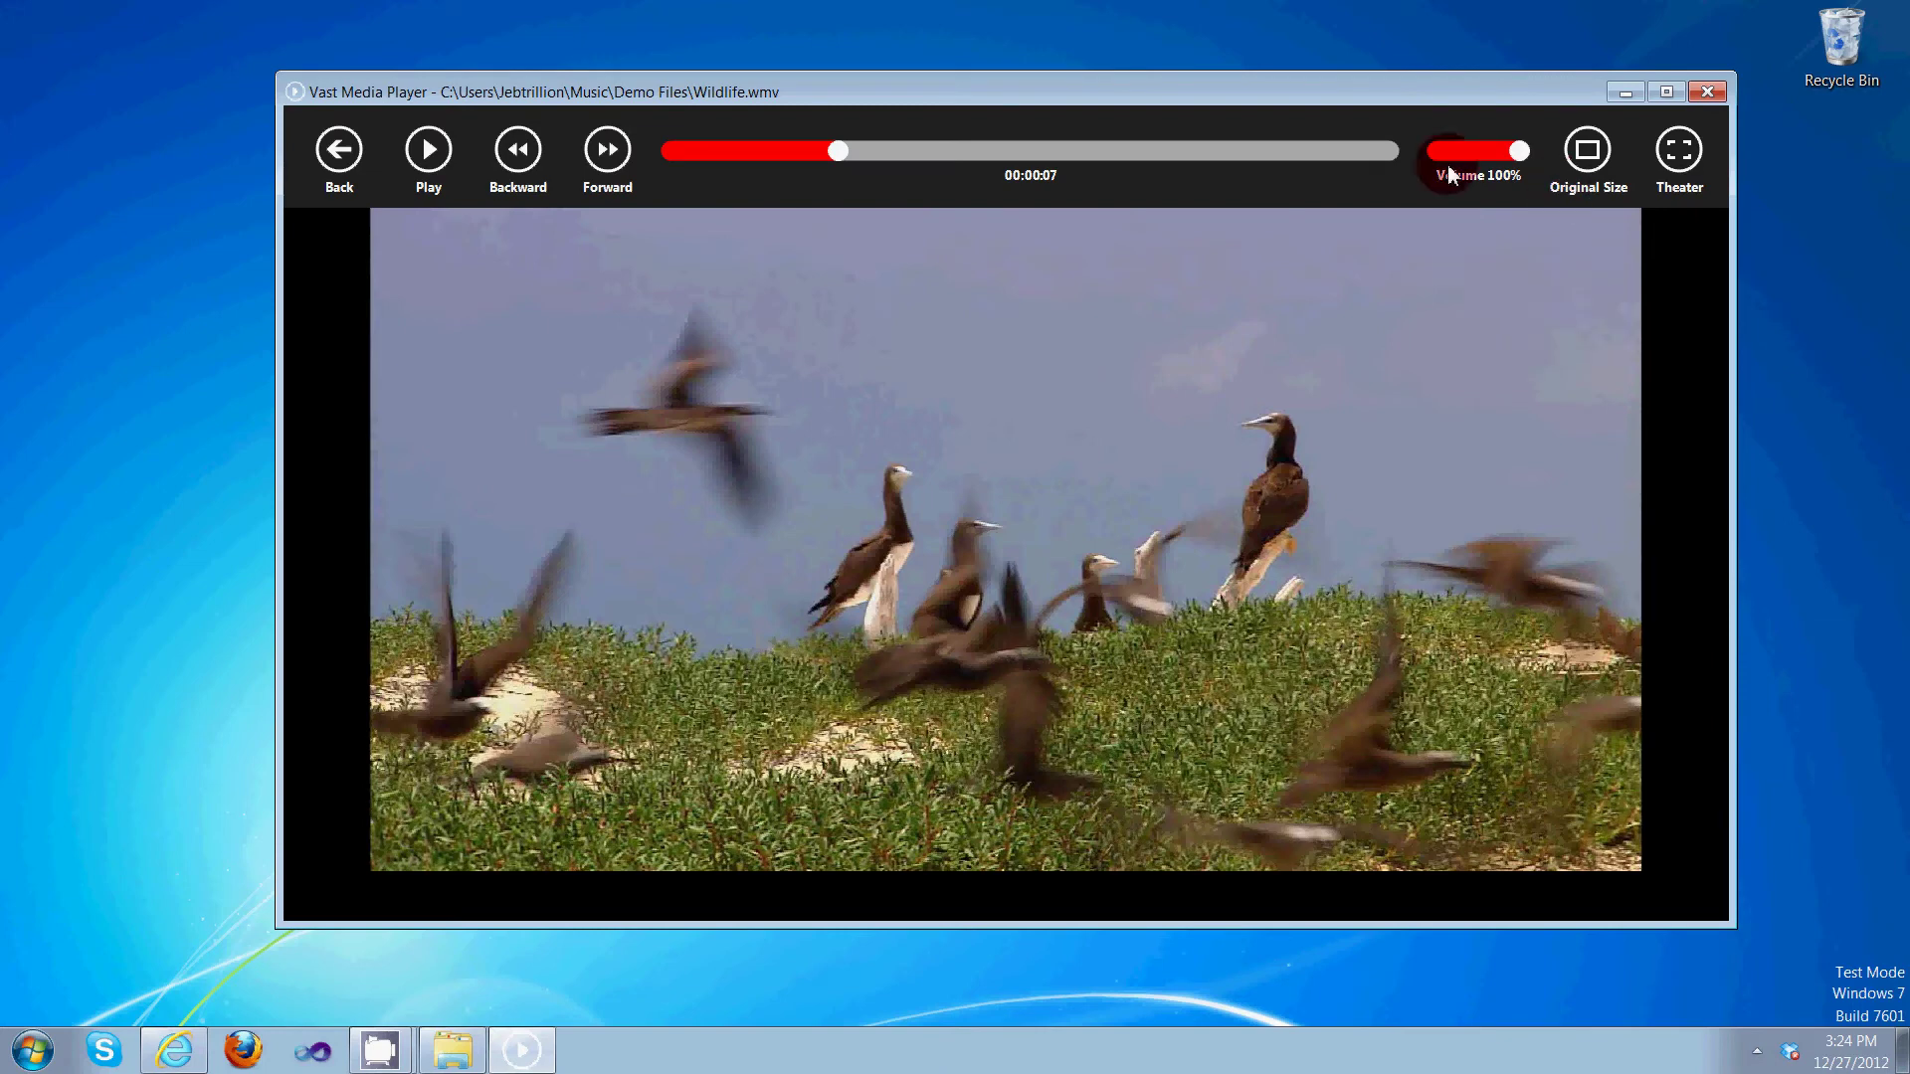
Display the paused video in theater mode and return it to the normal window.
click(1688, 174)
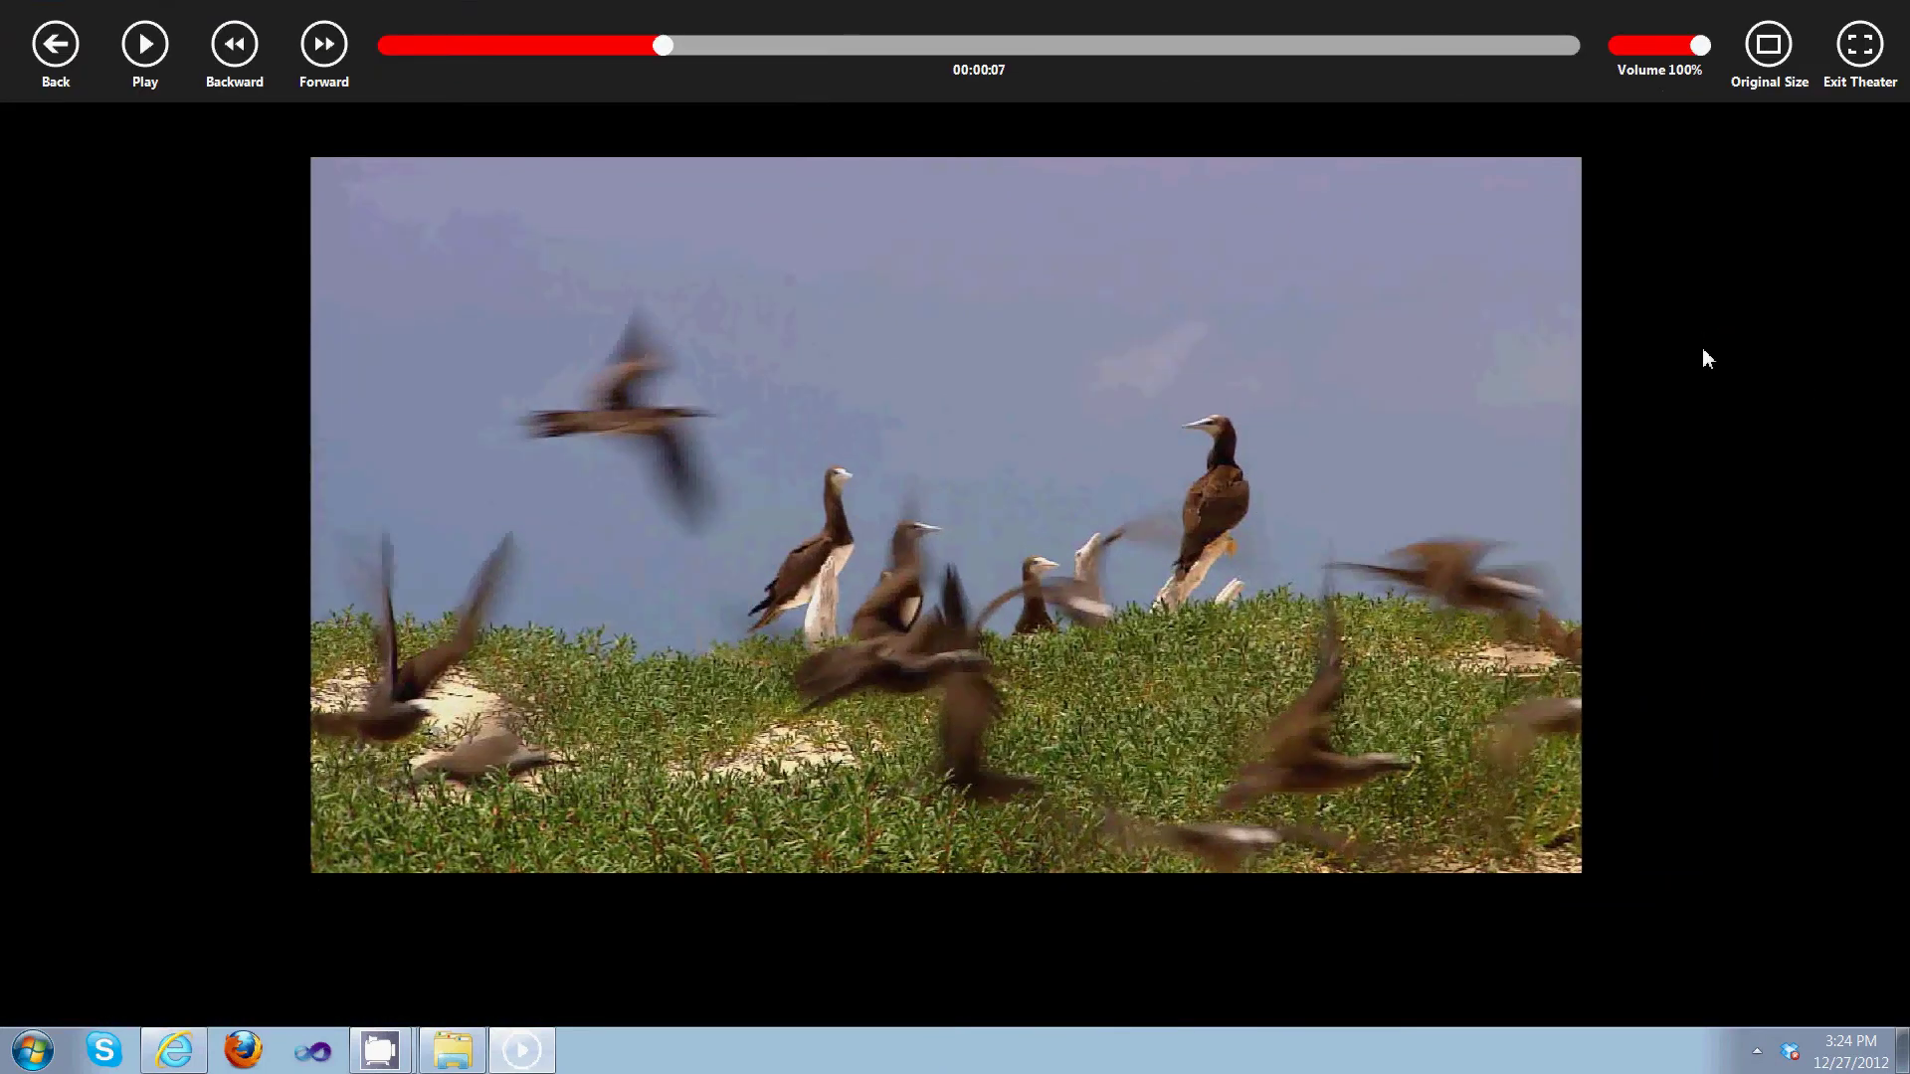
click(1322, 1060)
click(1423, 976)
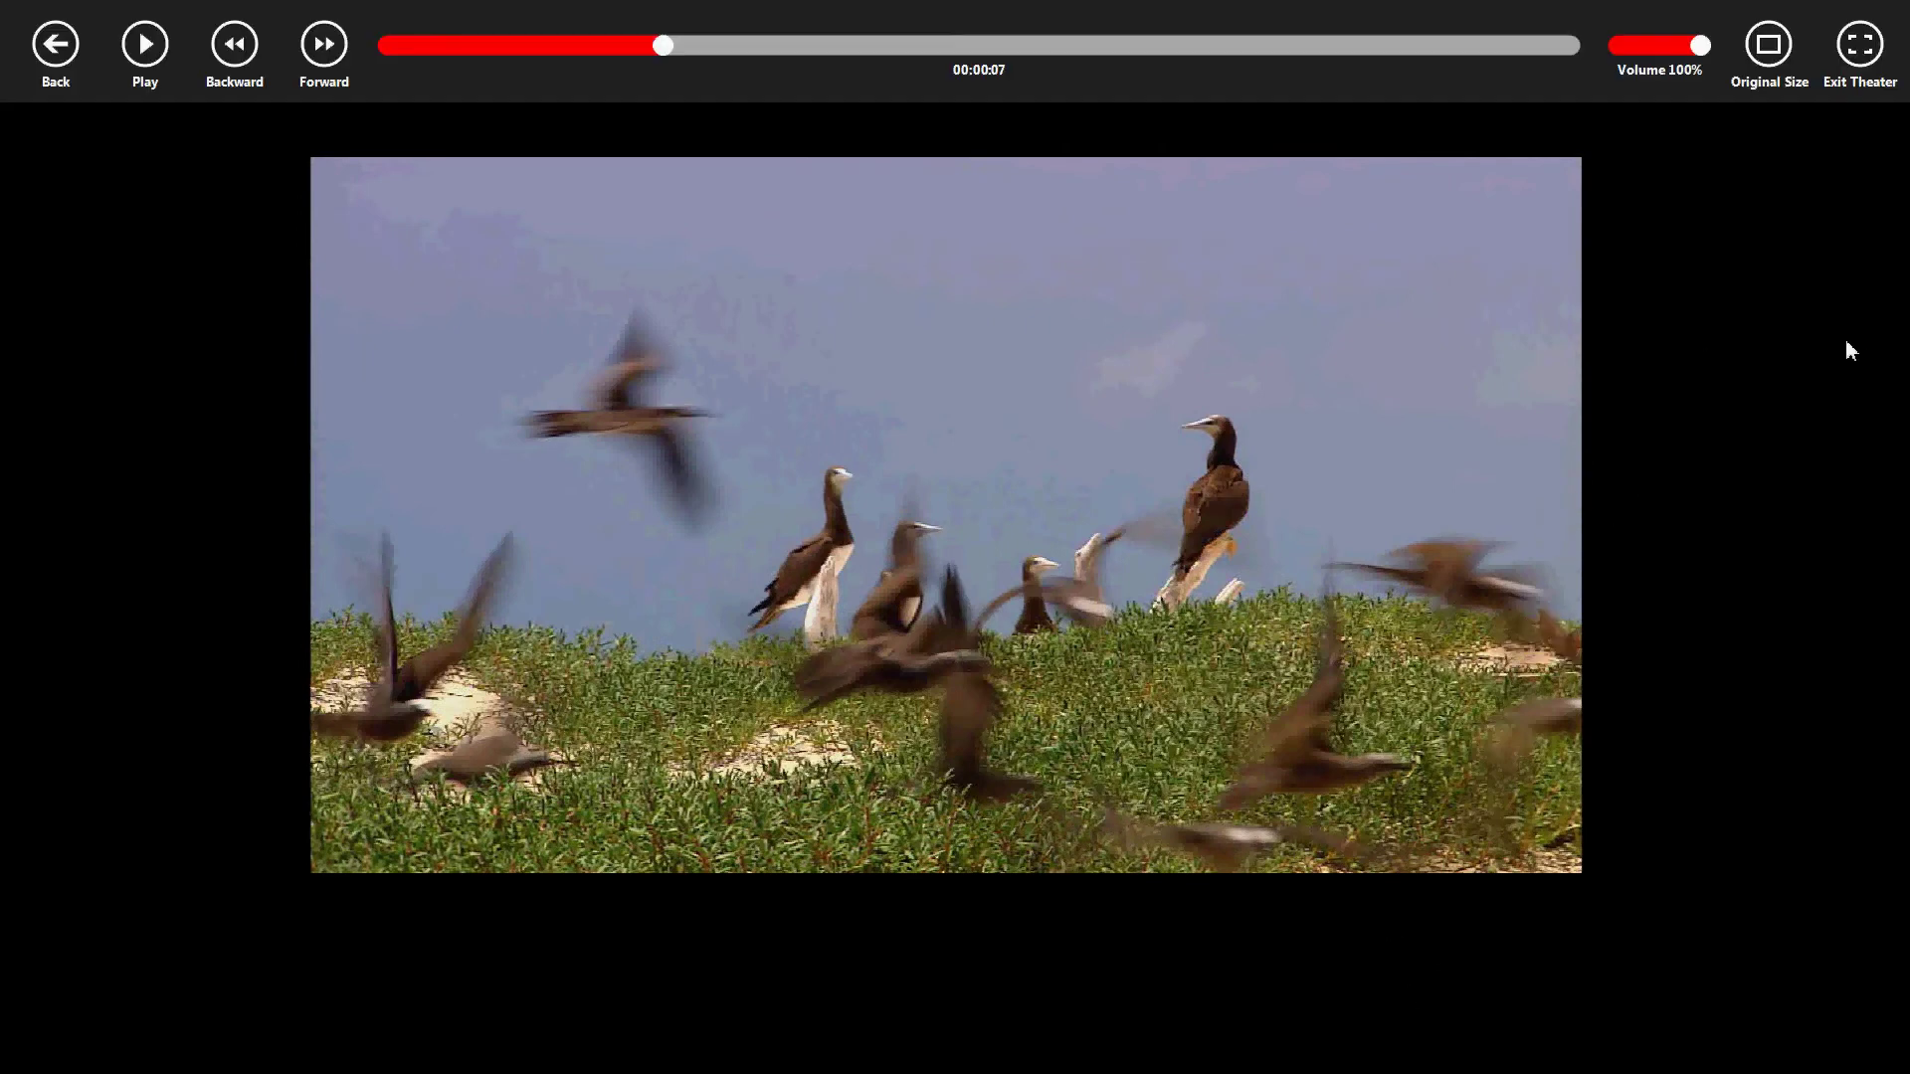
click(1867, 44)
drag(1251, 89, 1233, 117)
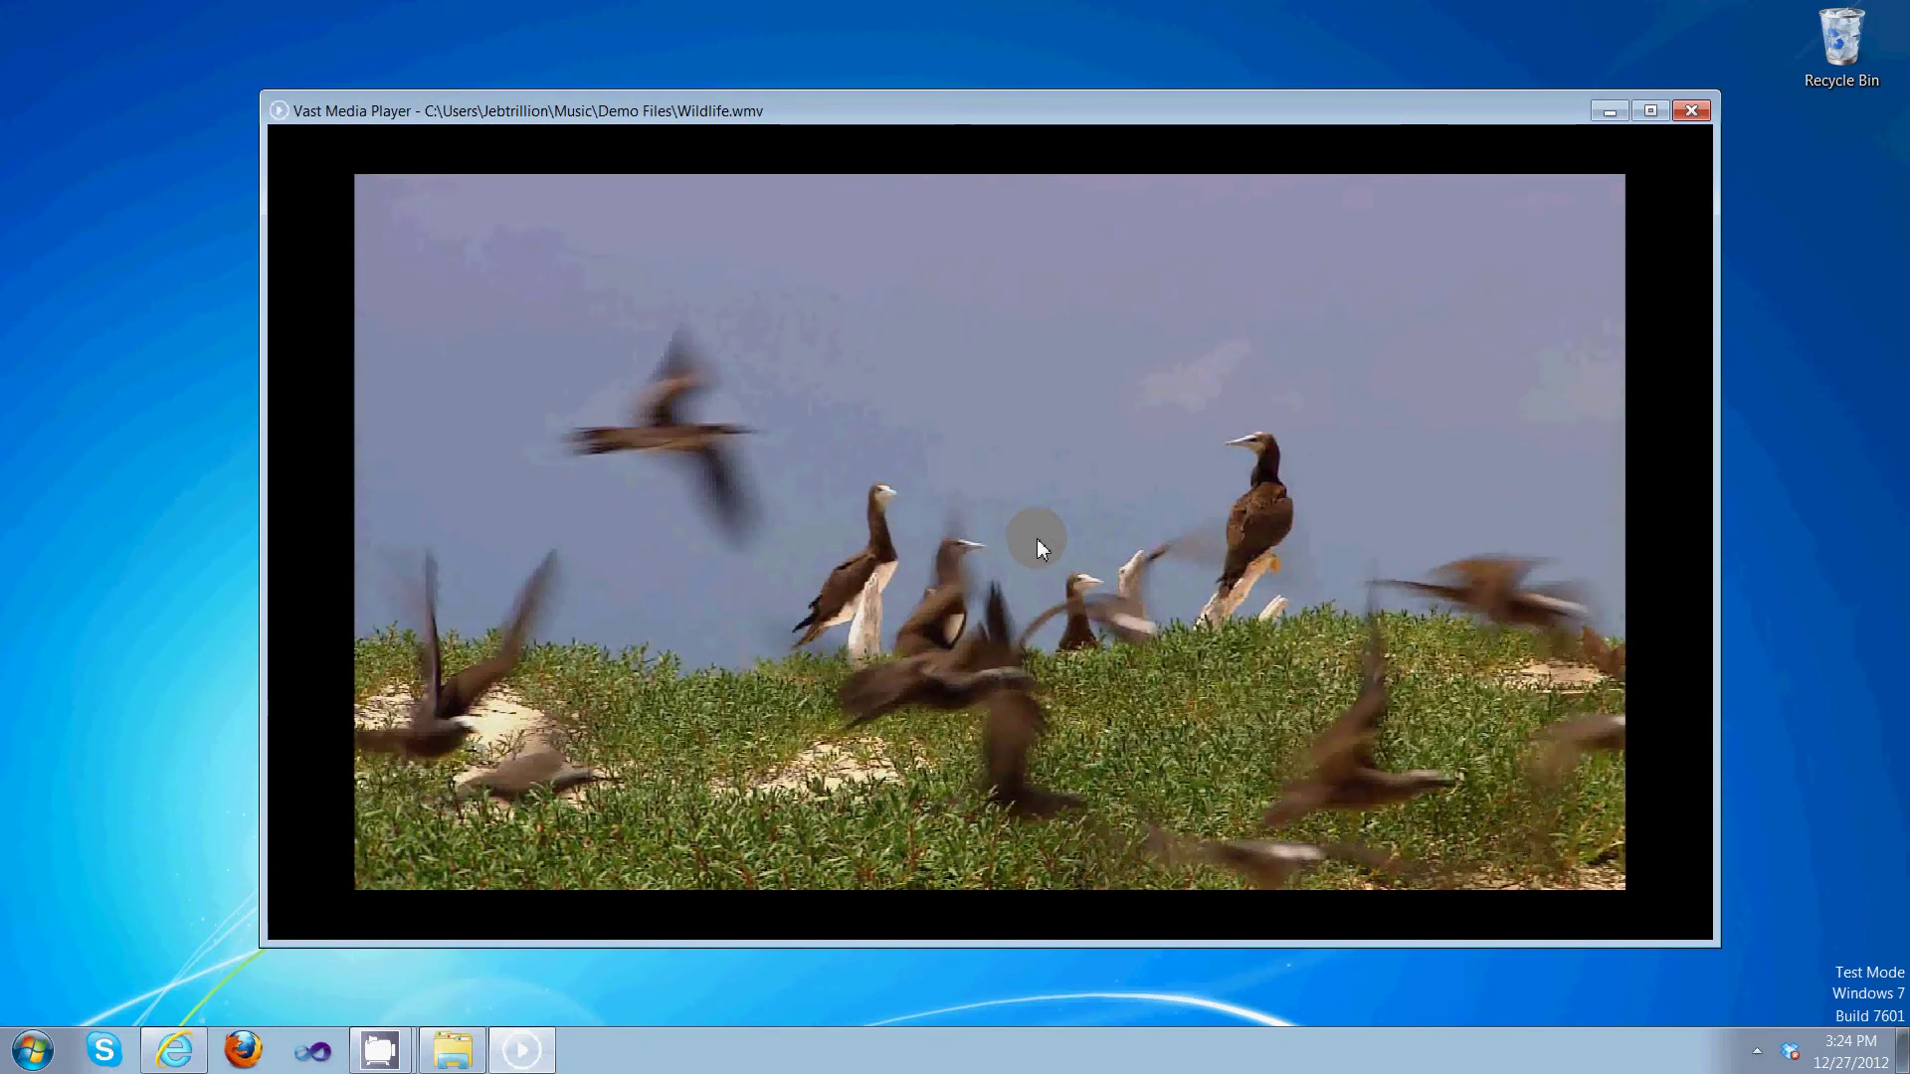
Leave the video, go back to the library, and select the Wildlife entry.
mouse_move(1034, 534)
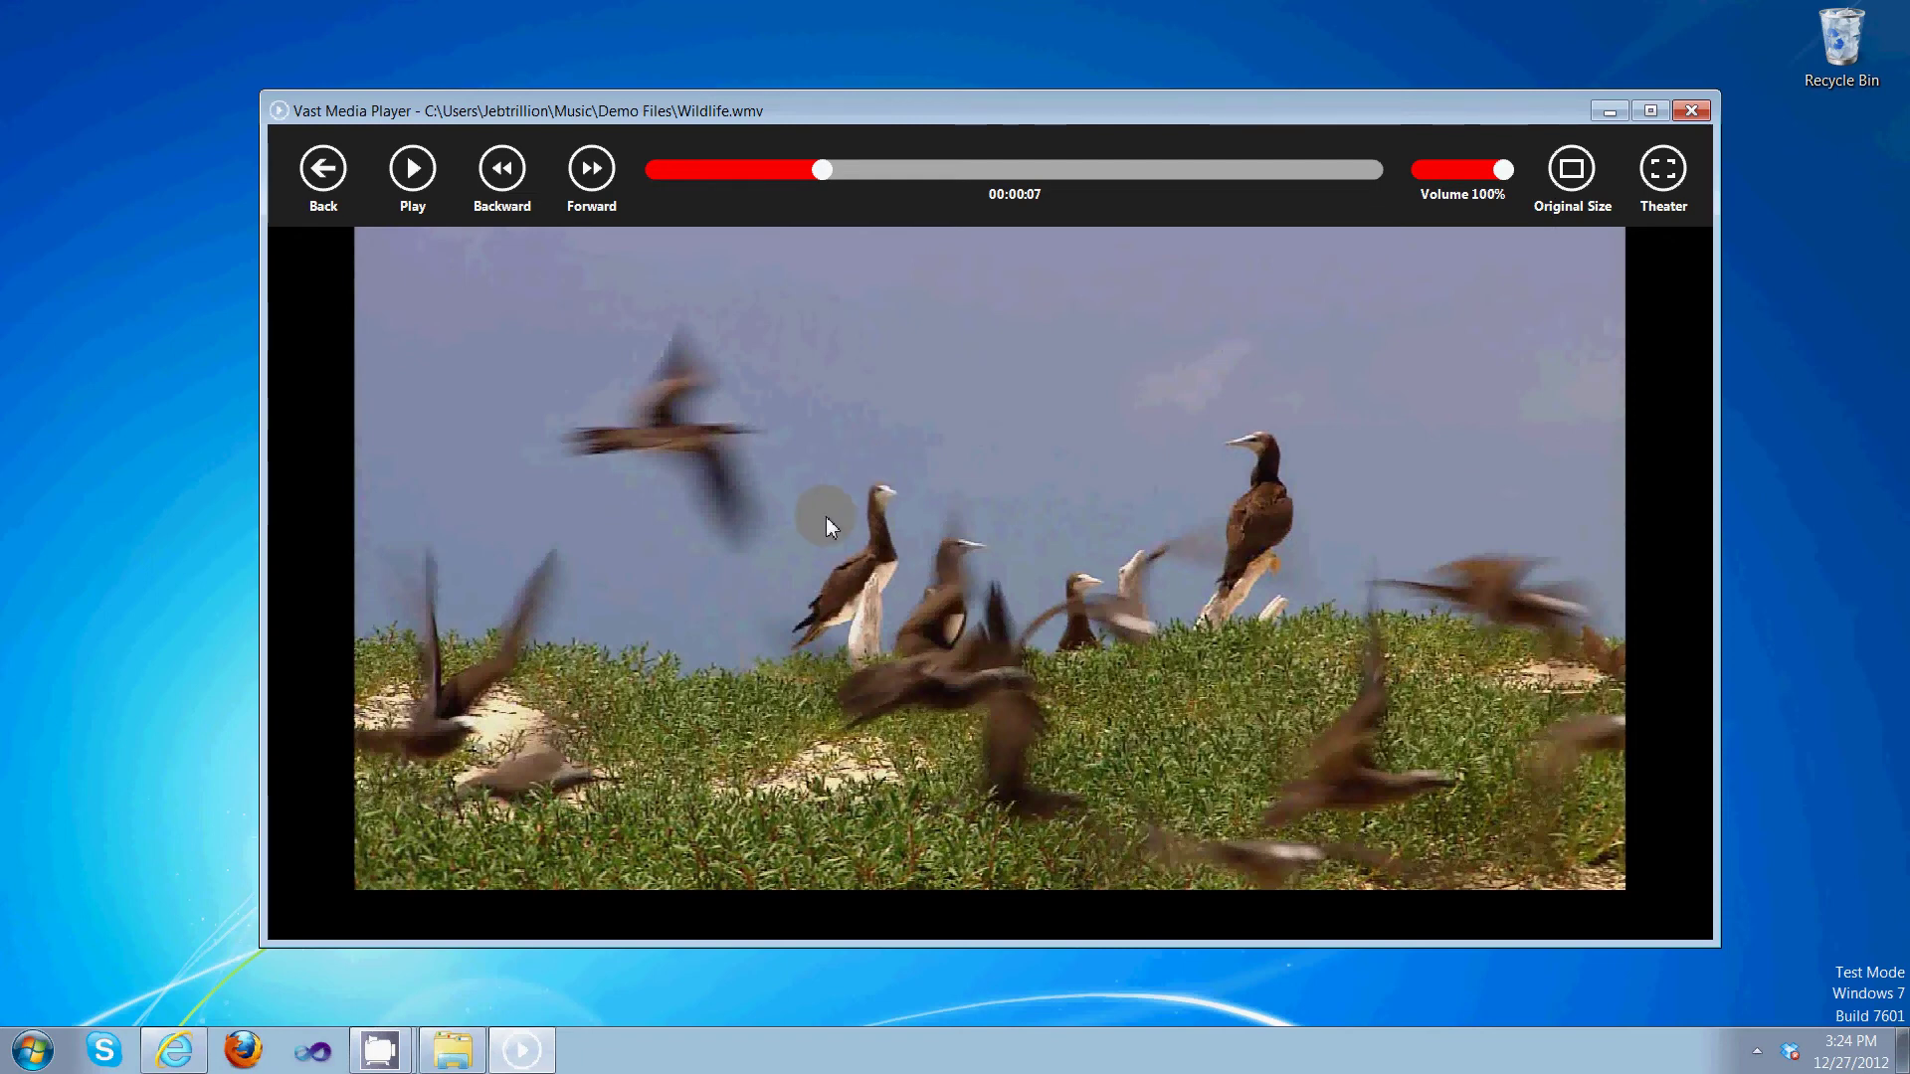
click(880, 545)
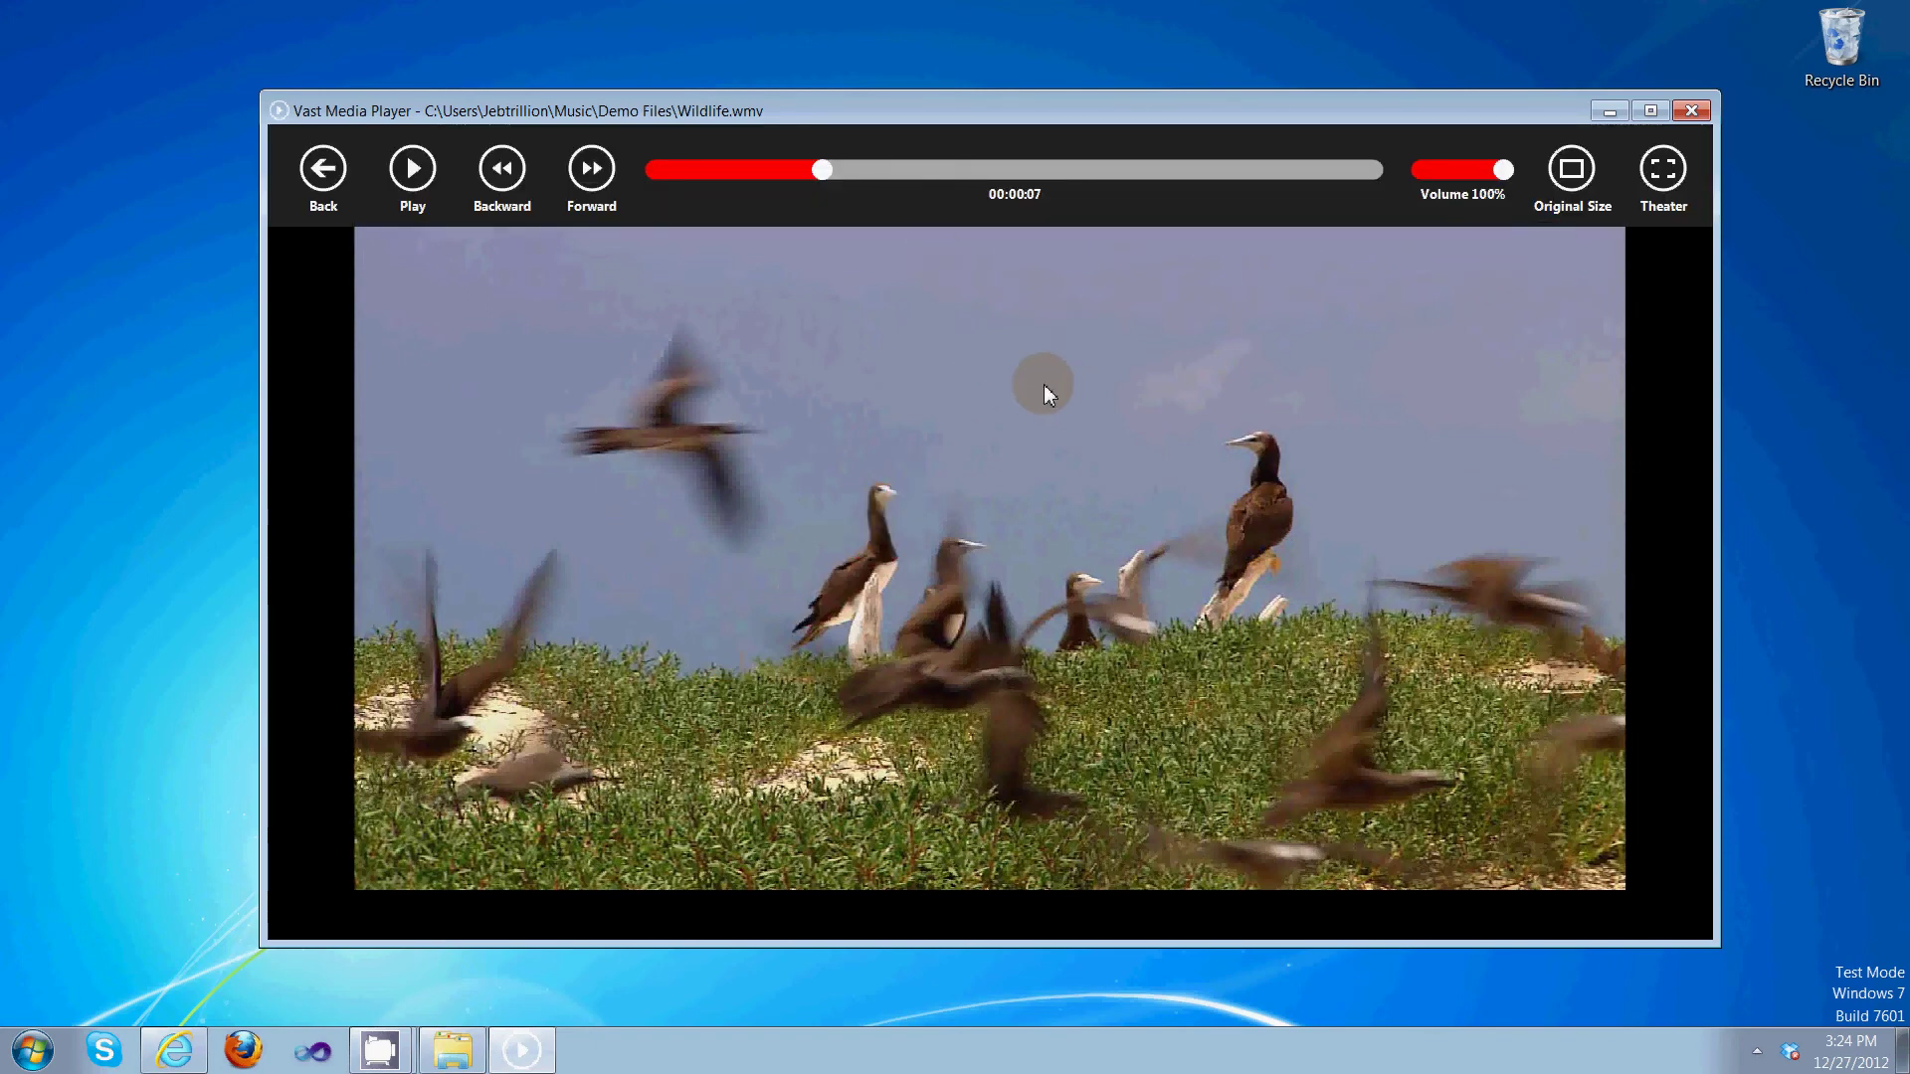
click(964, 225)
click(322, 169)
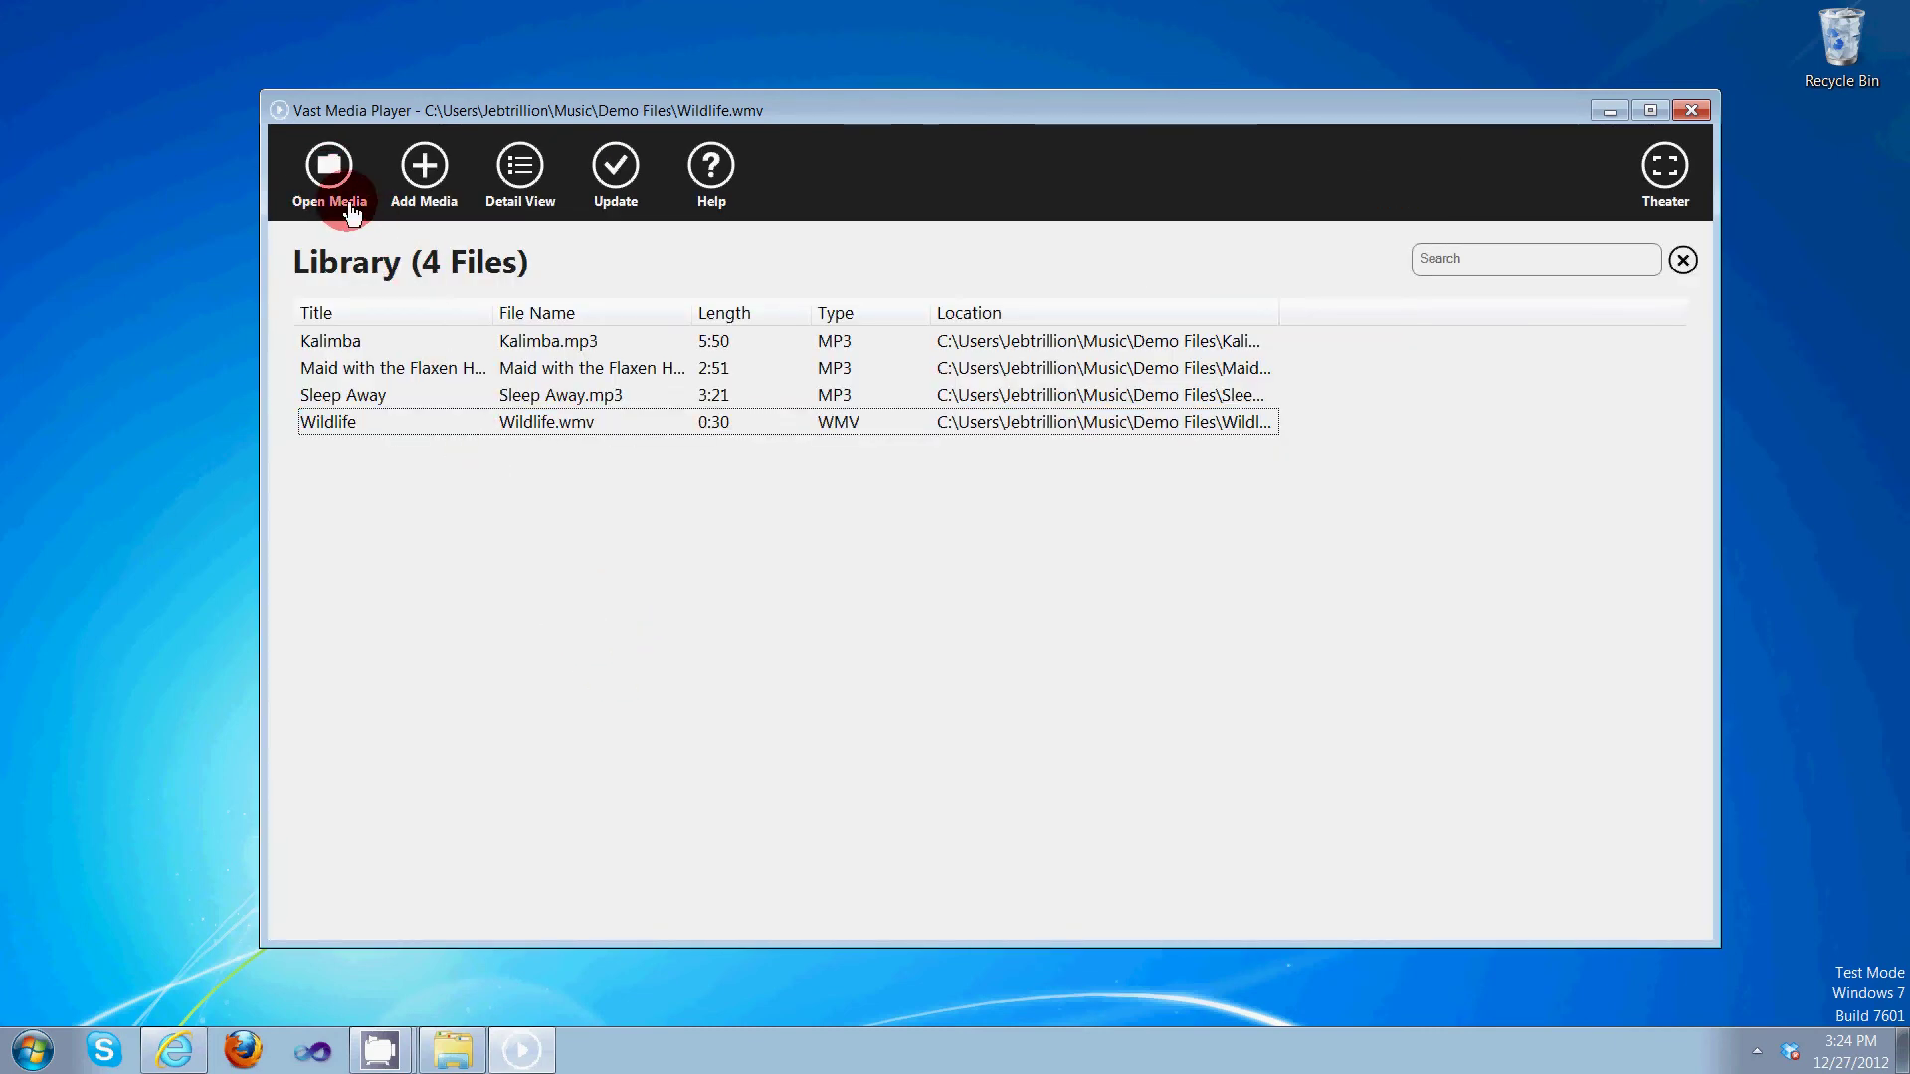
click(741, 430)
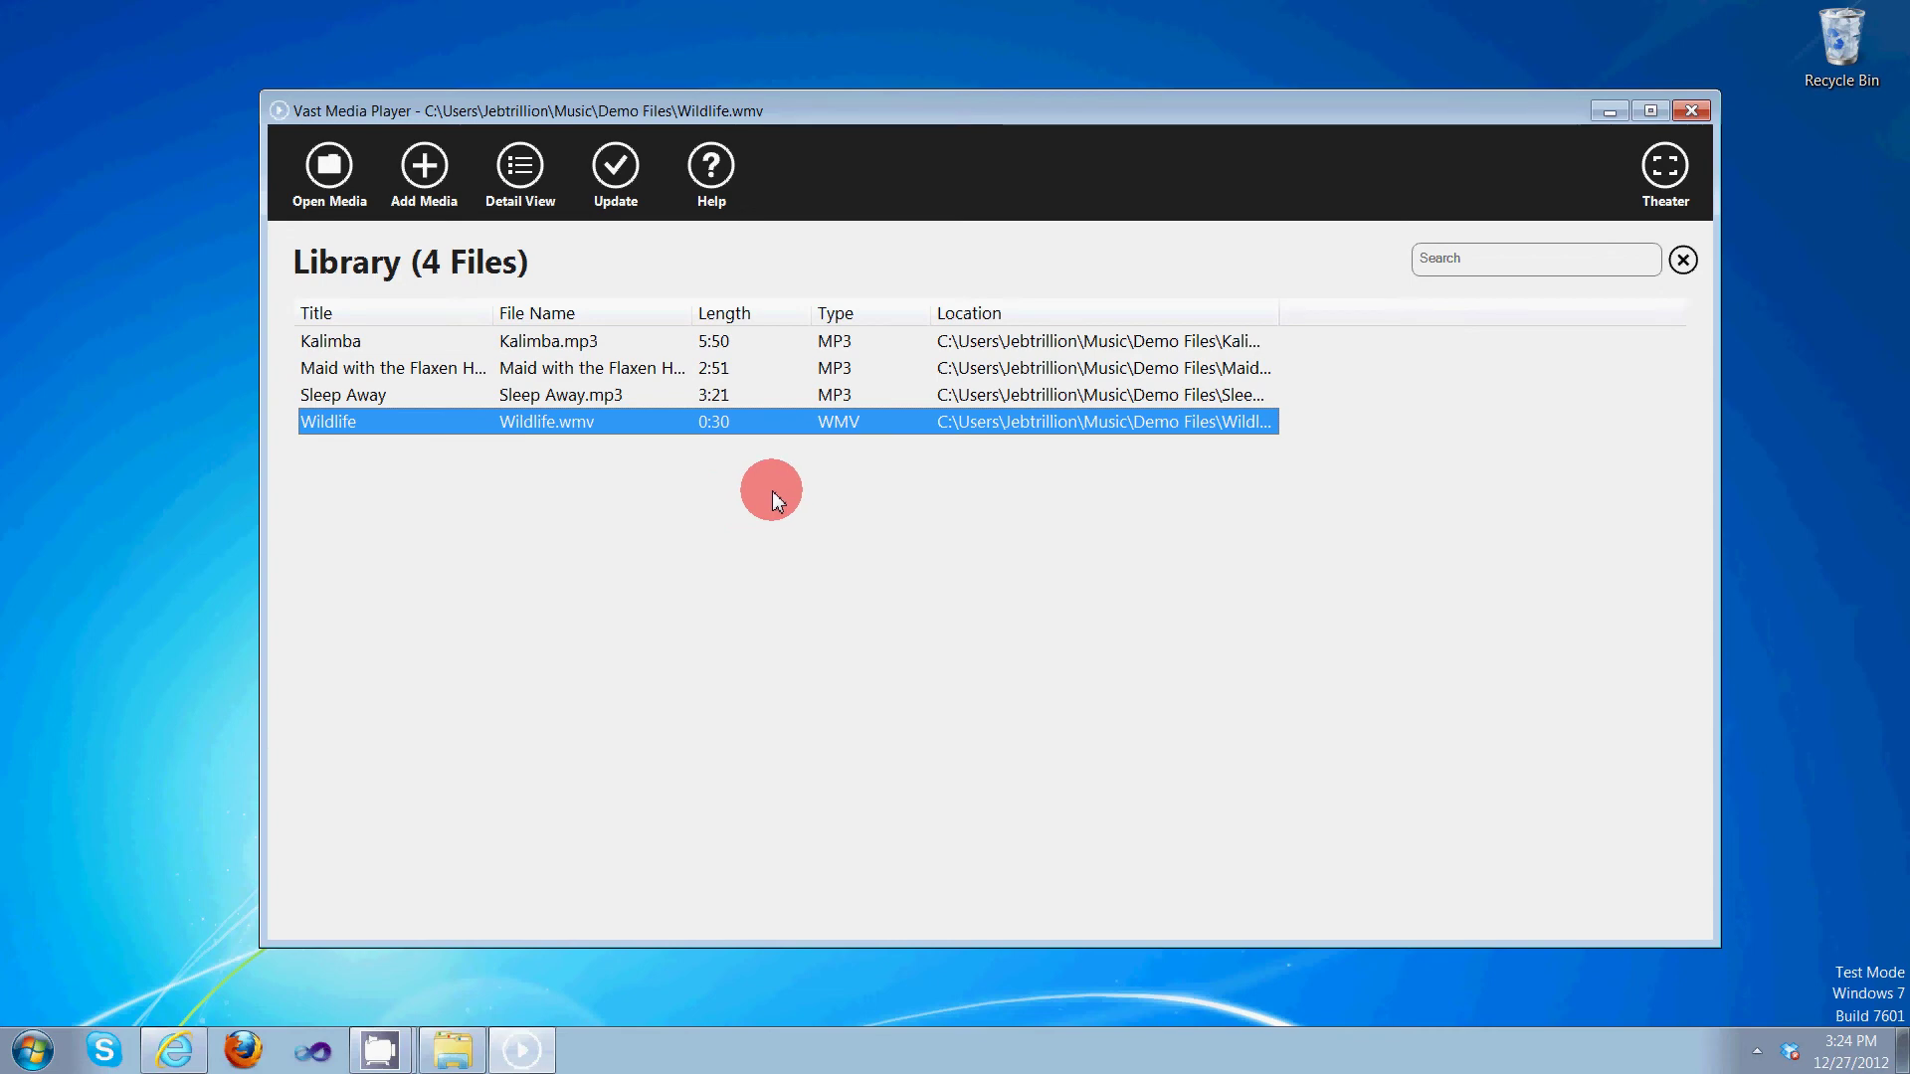
Check for an available update to the player and dismiss the update message.
click(624, 204)
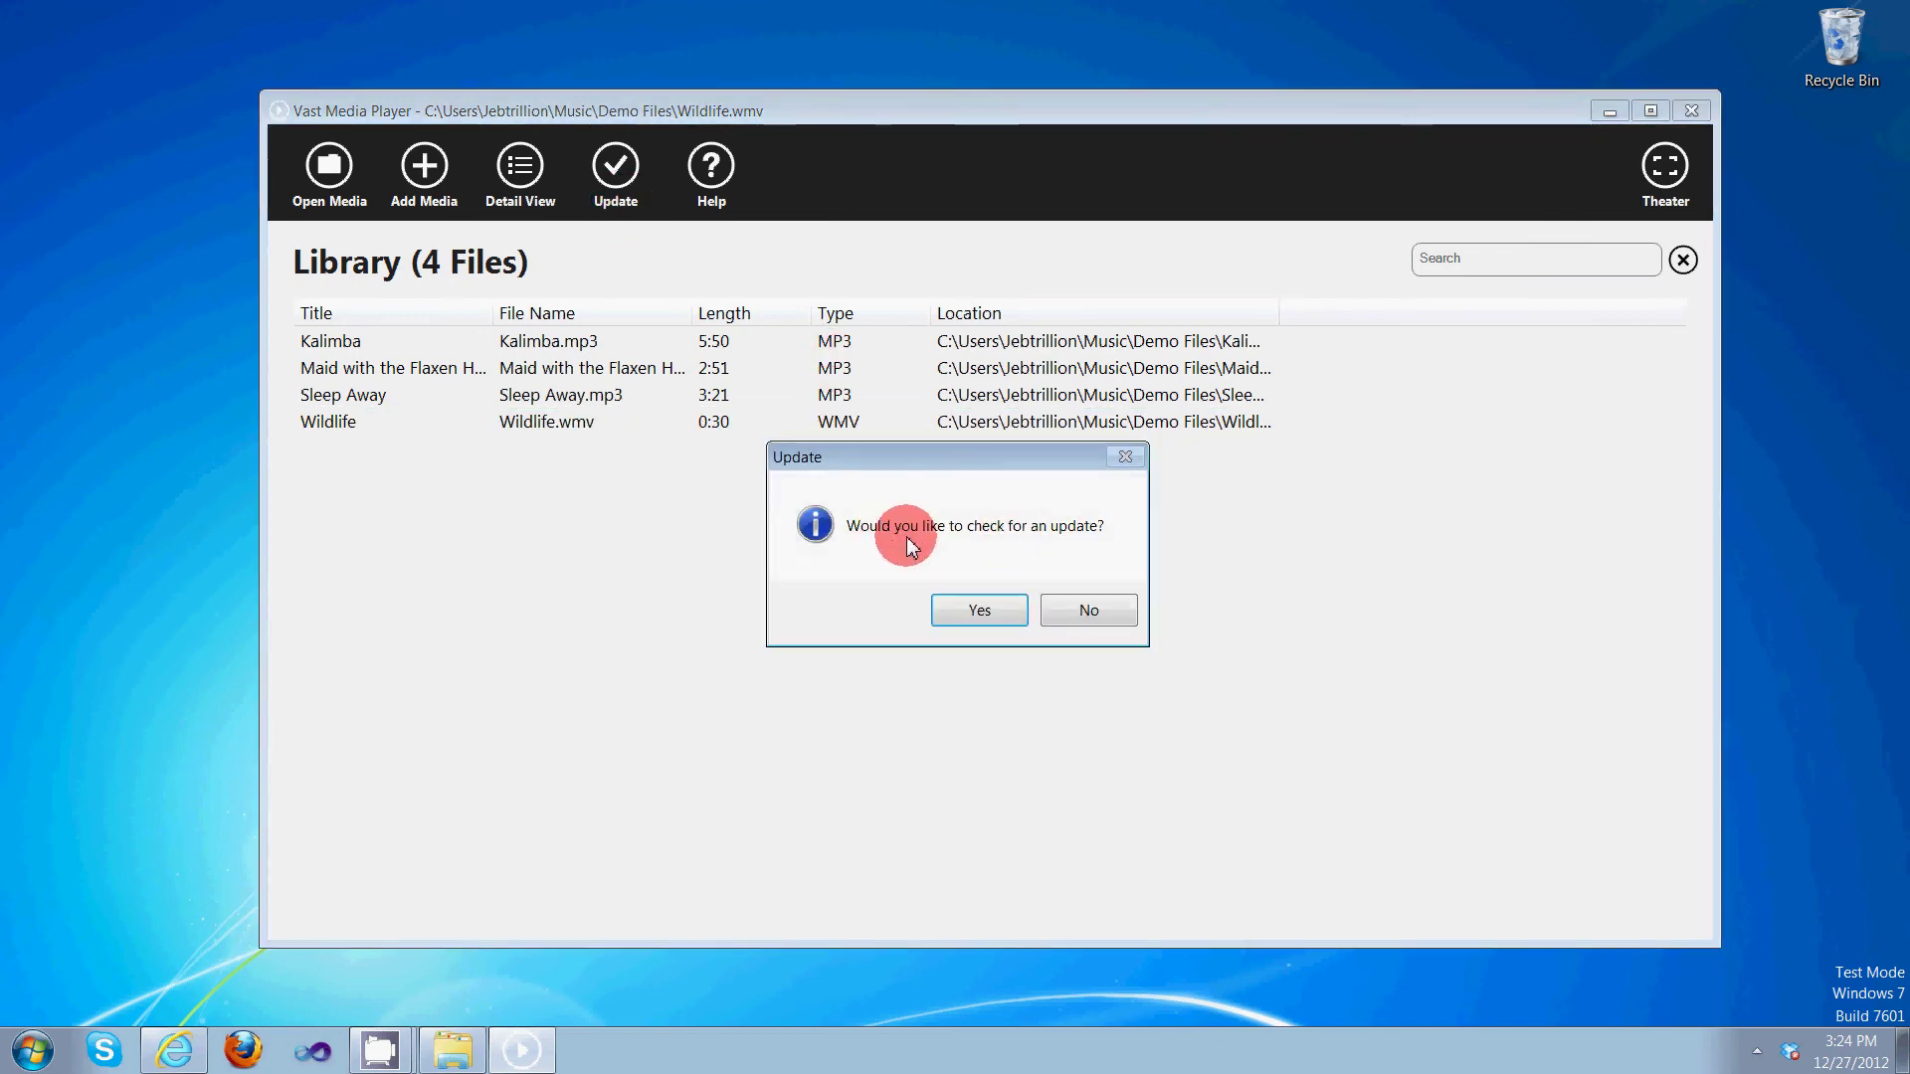
click(998, 614)
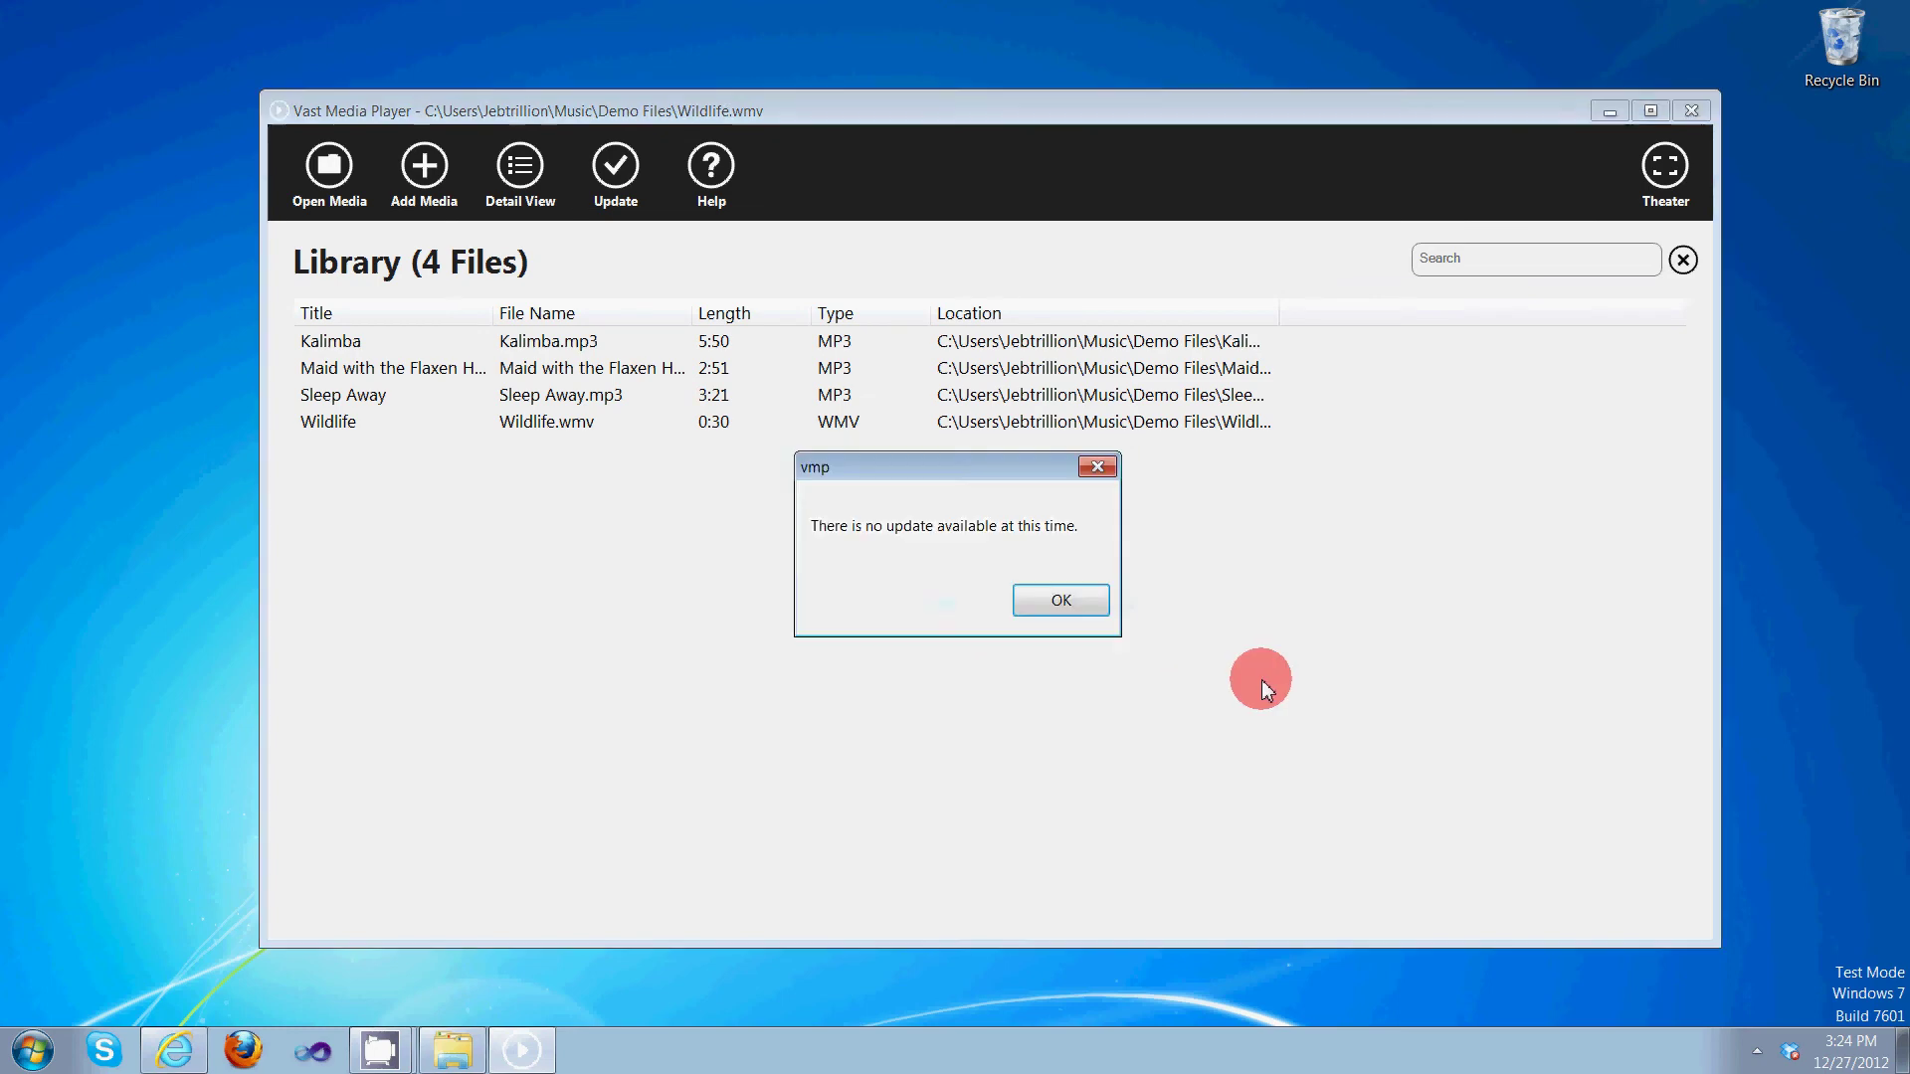
click(1091, 610)
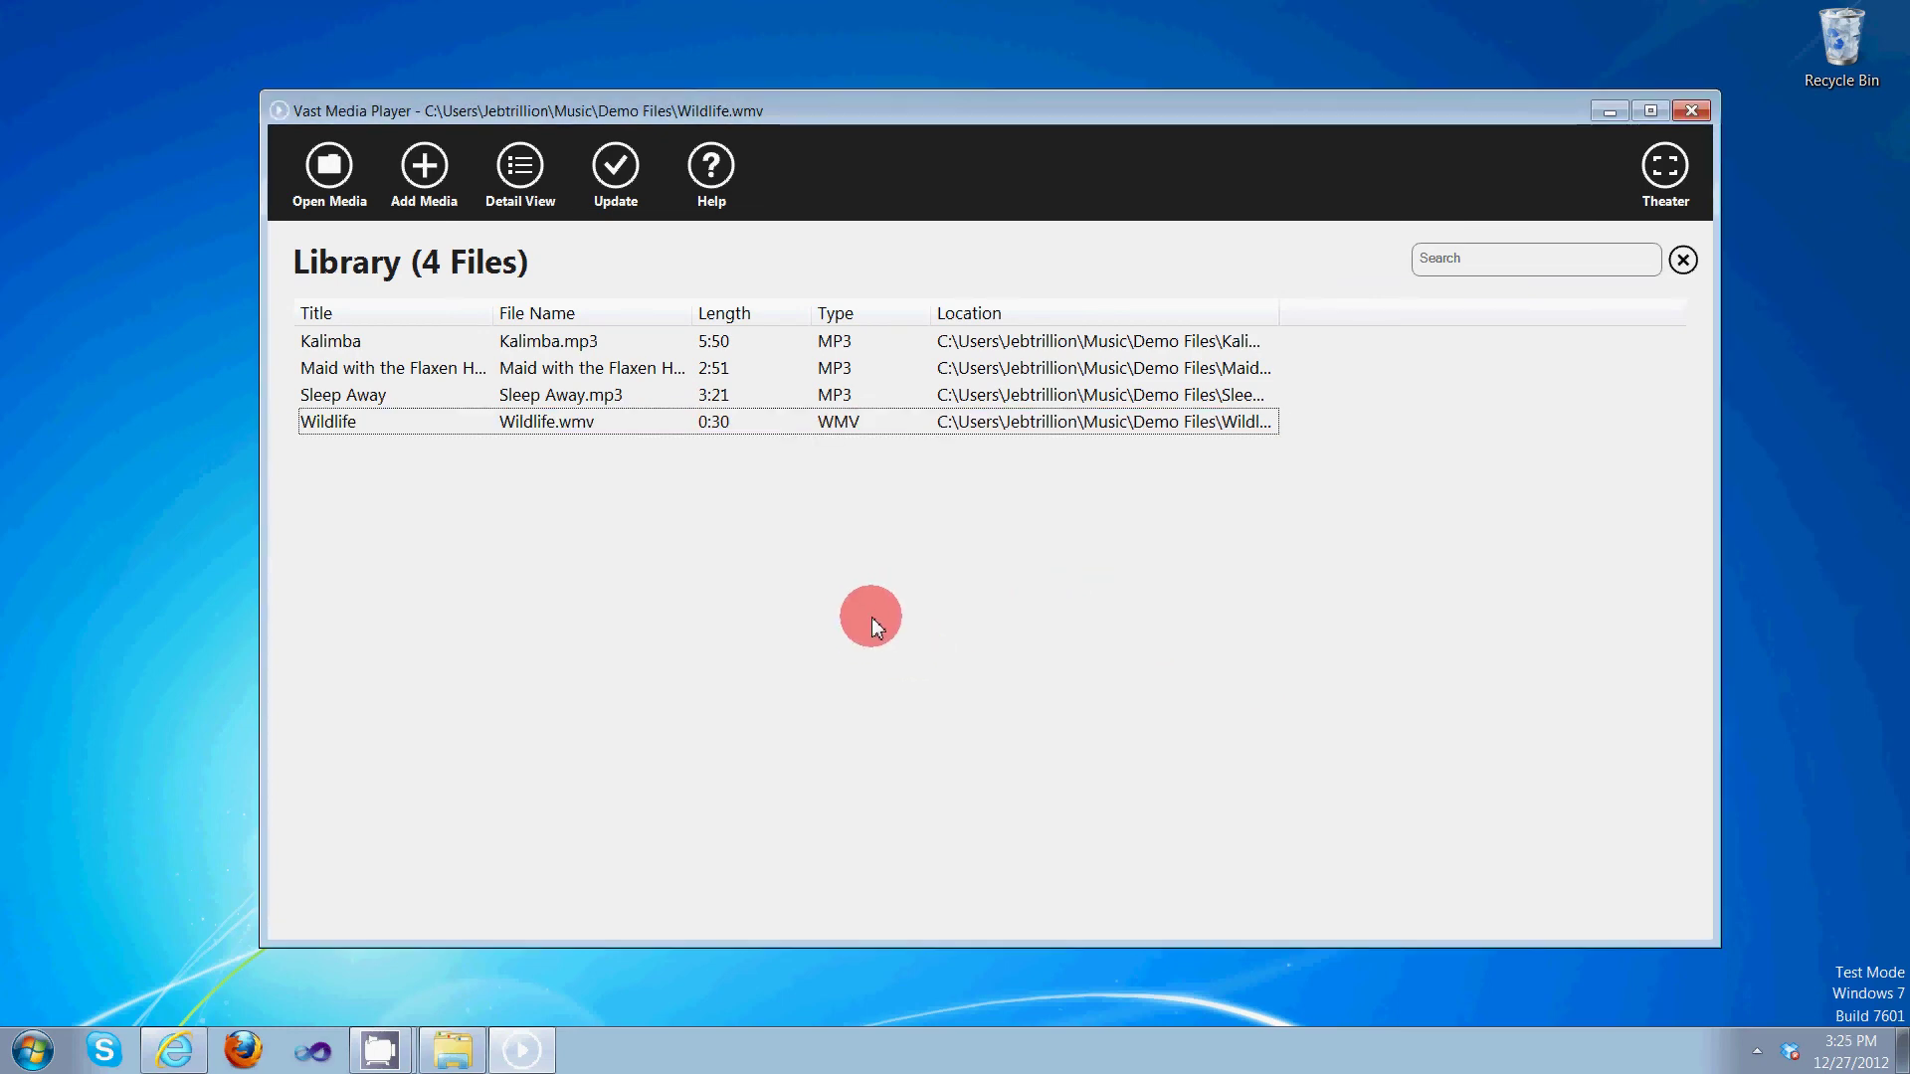
click(722, 179)
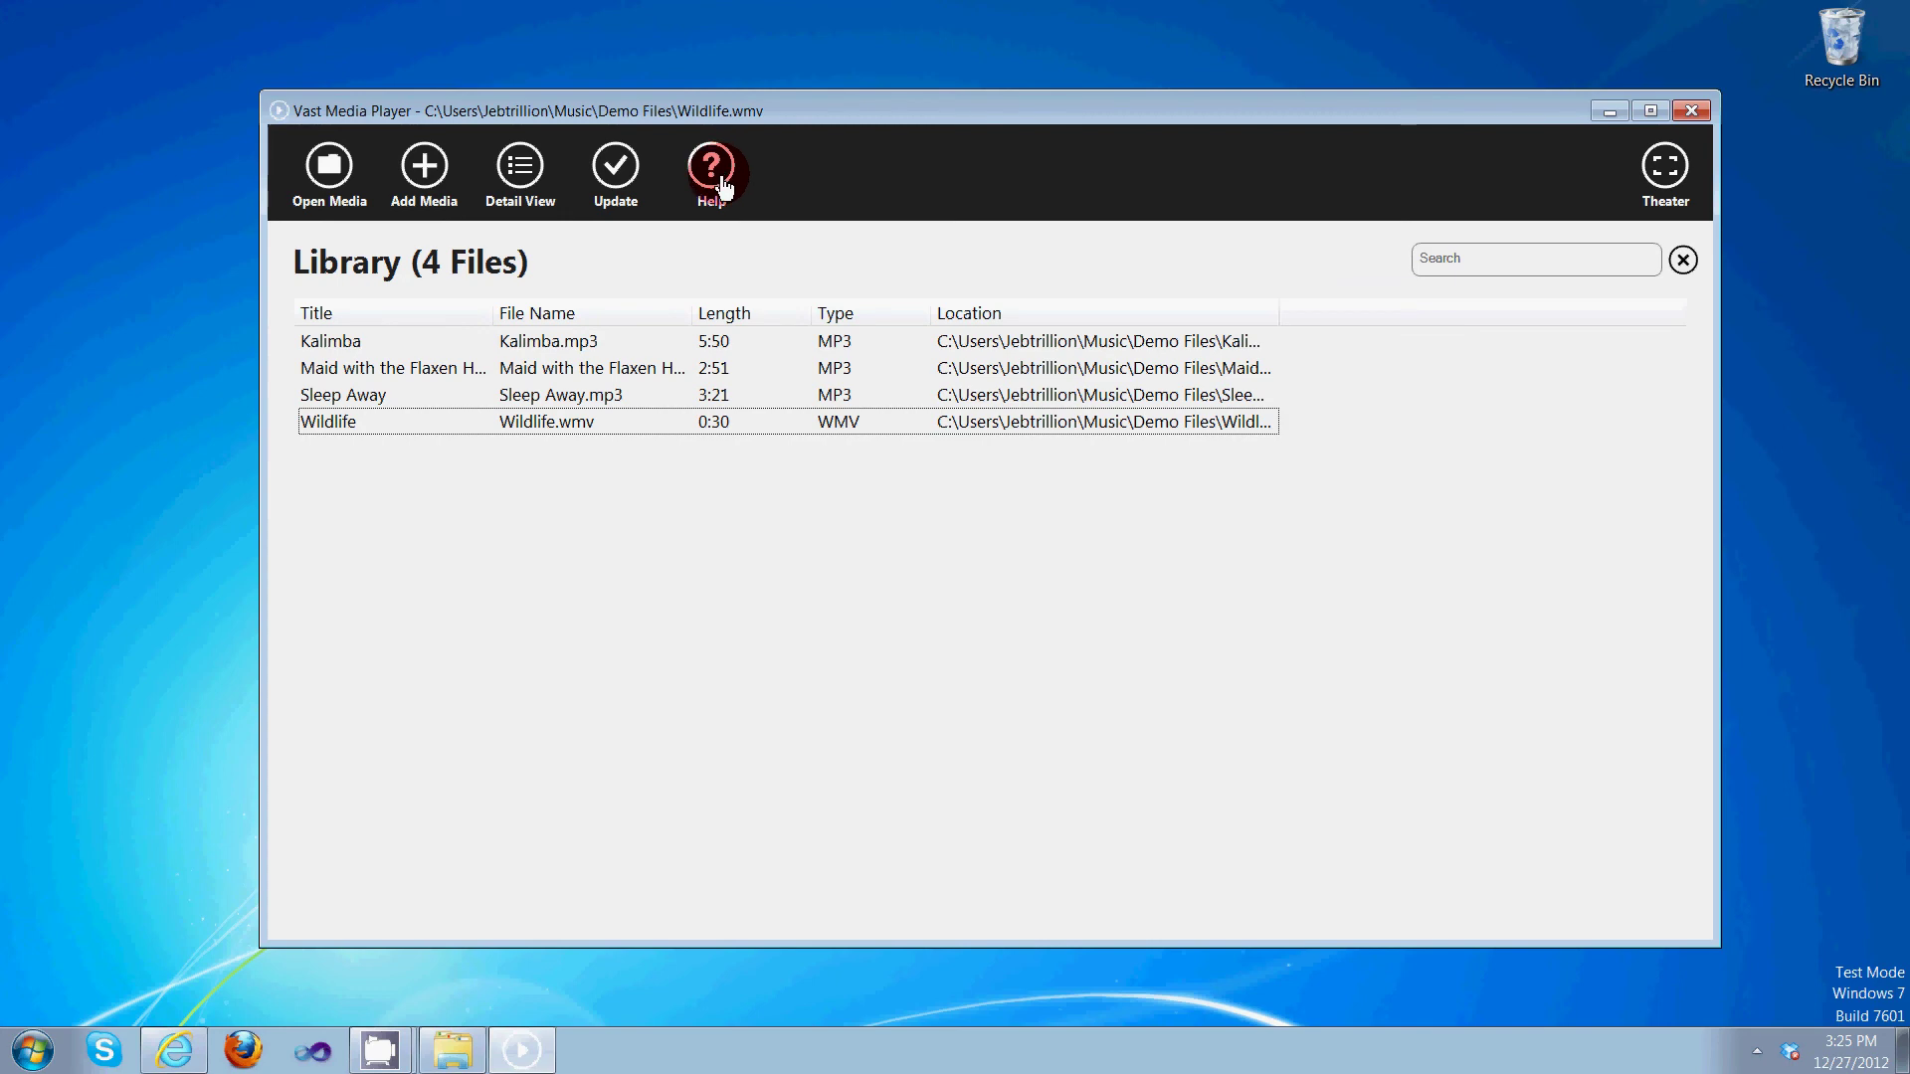
click(1020, 304)
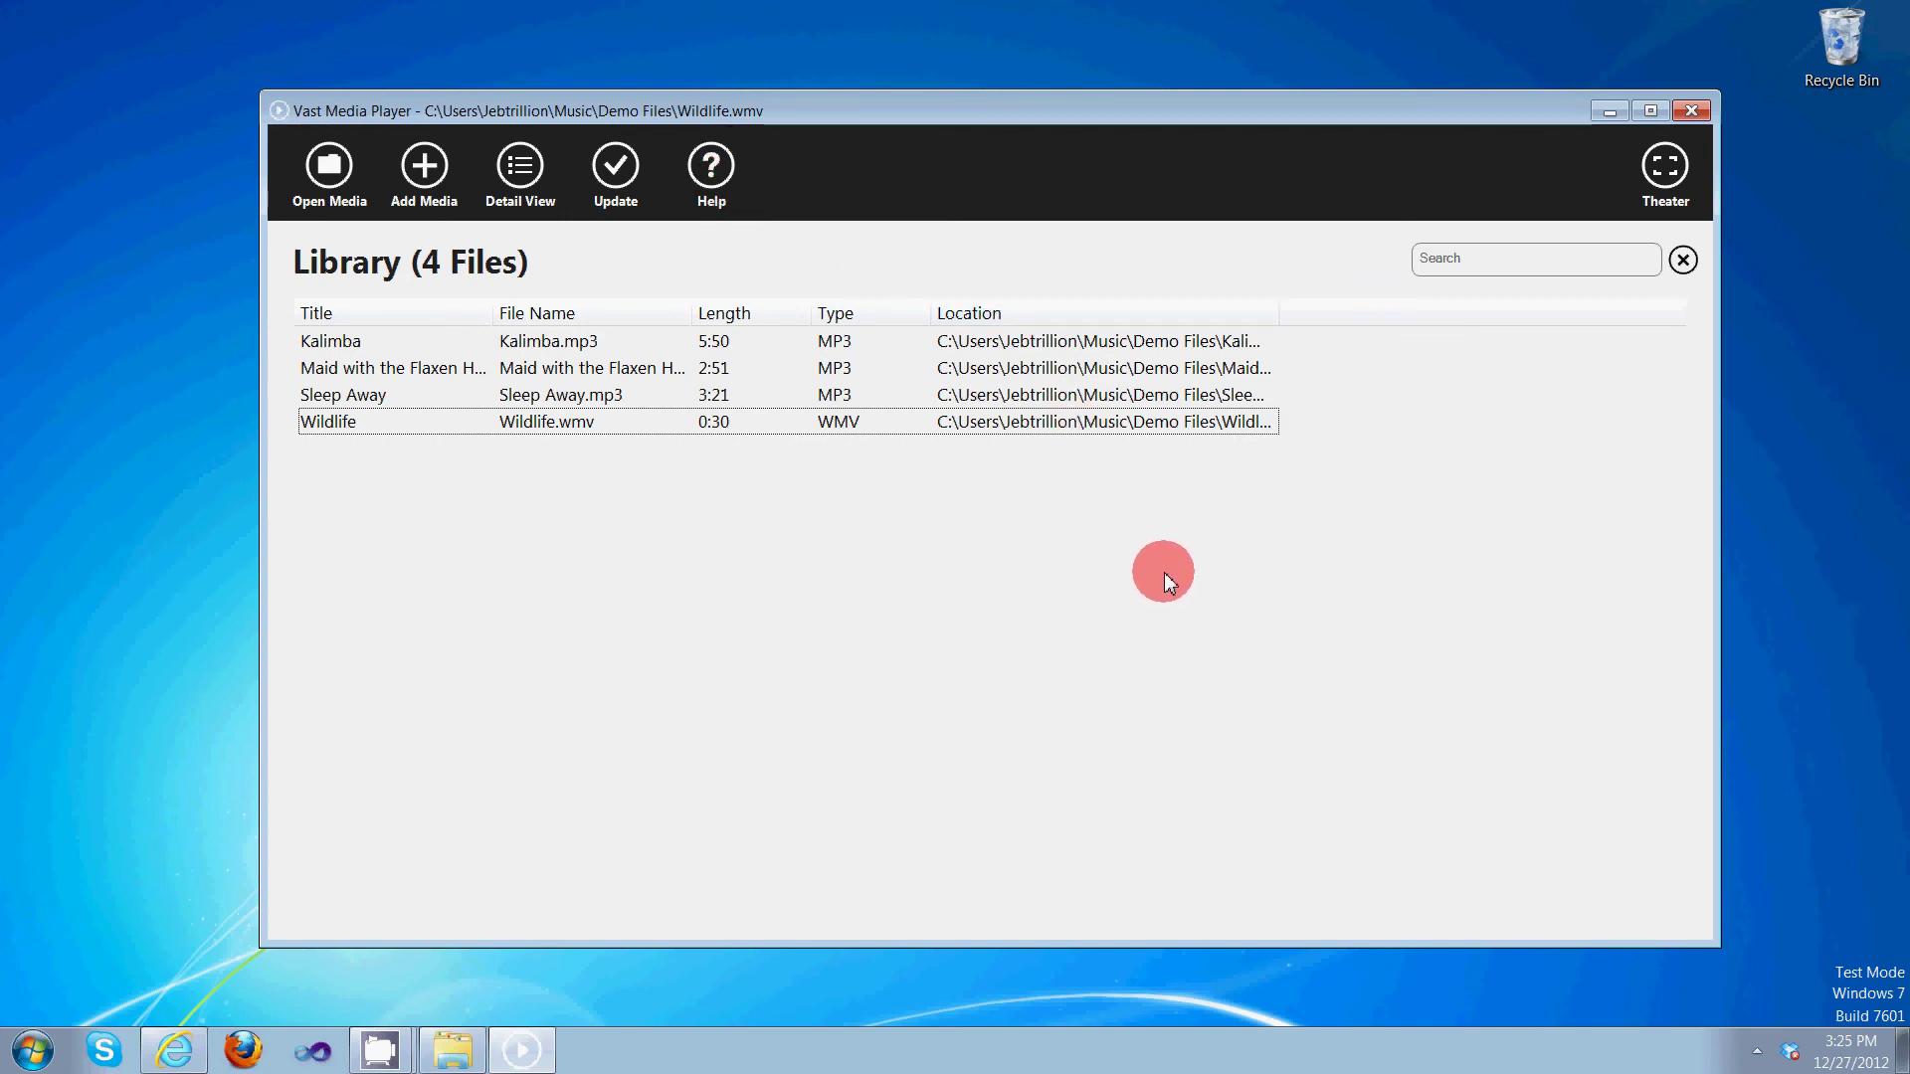
Search the library for "ka", extend the search to "kaz", and clear the search text.
click(1492, 263)
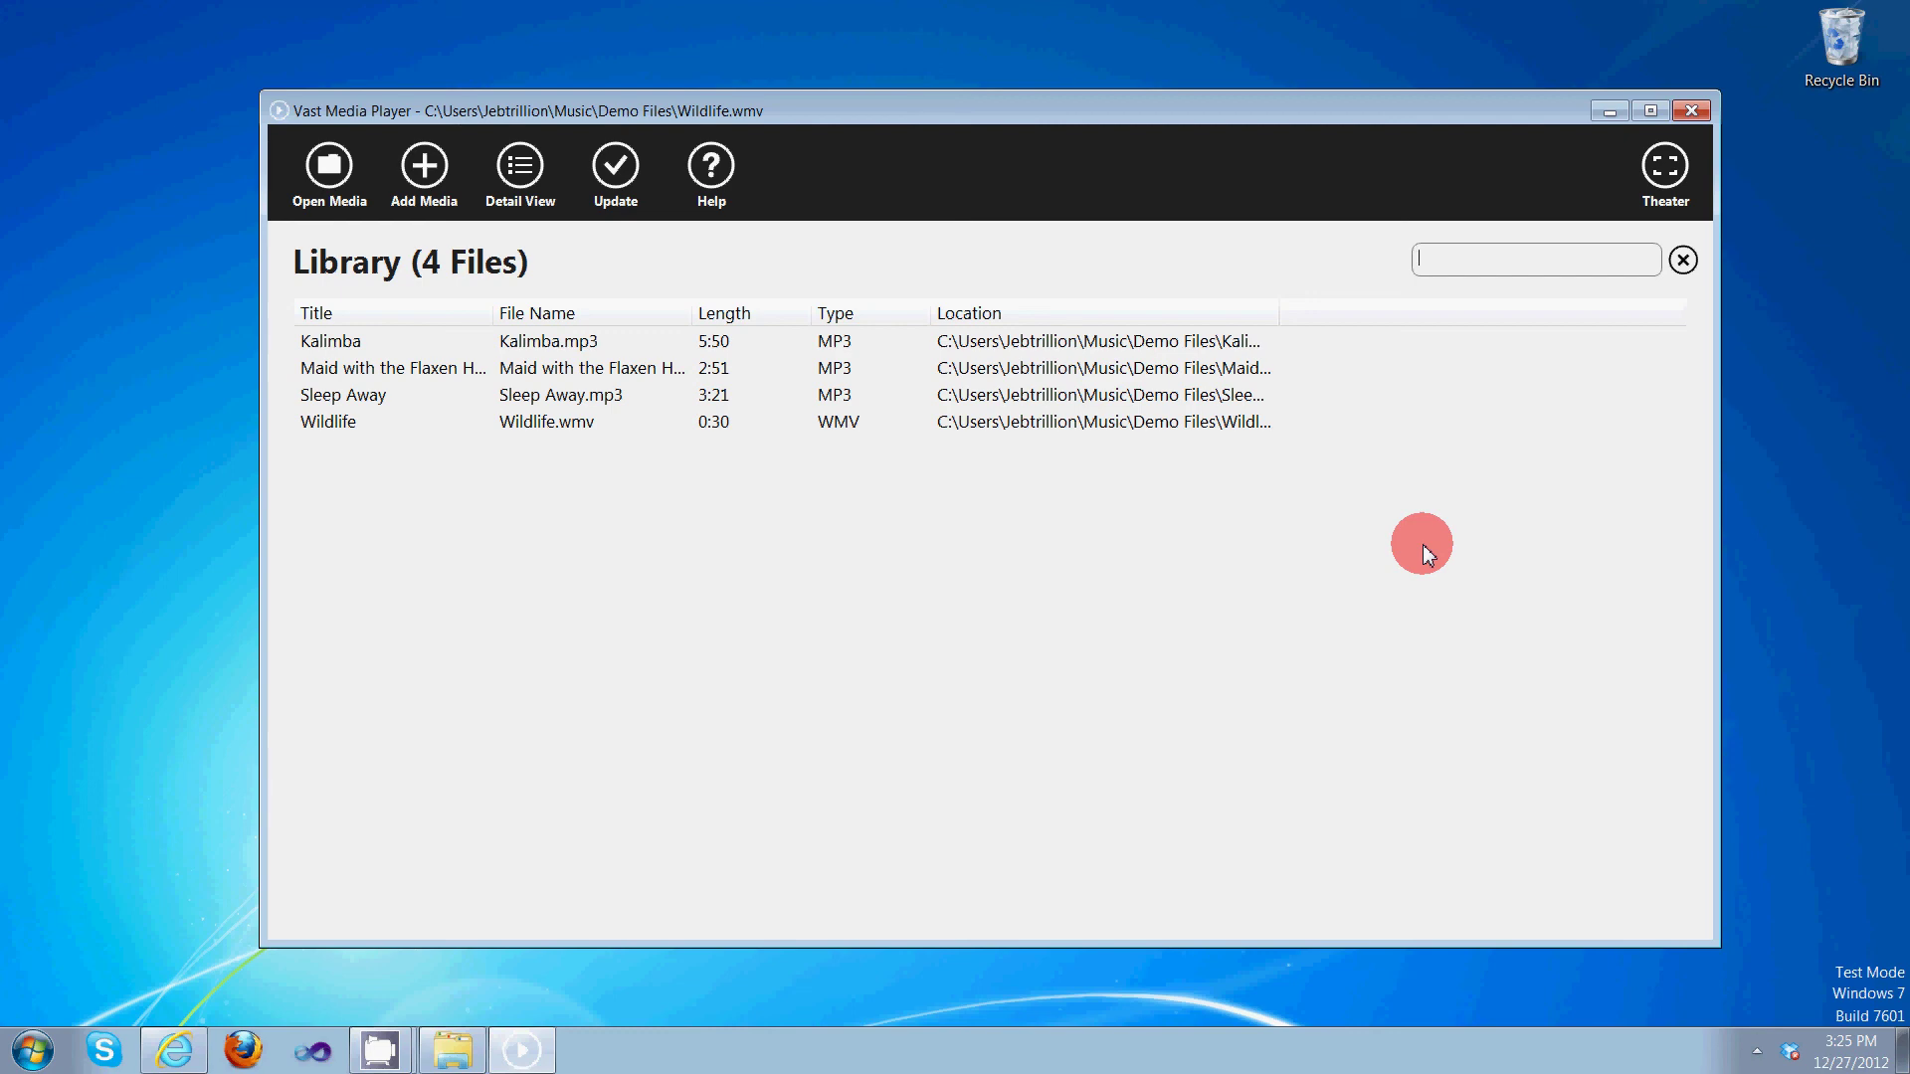
text(k)
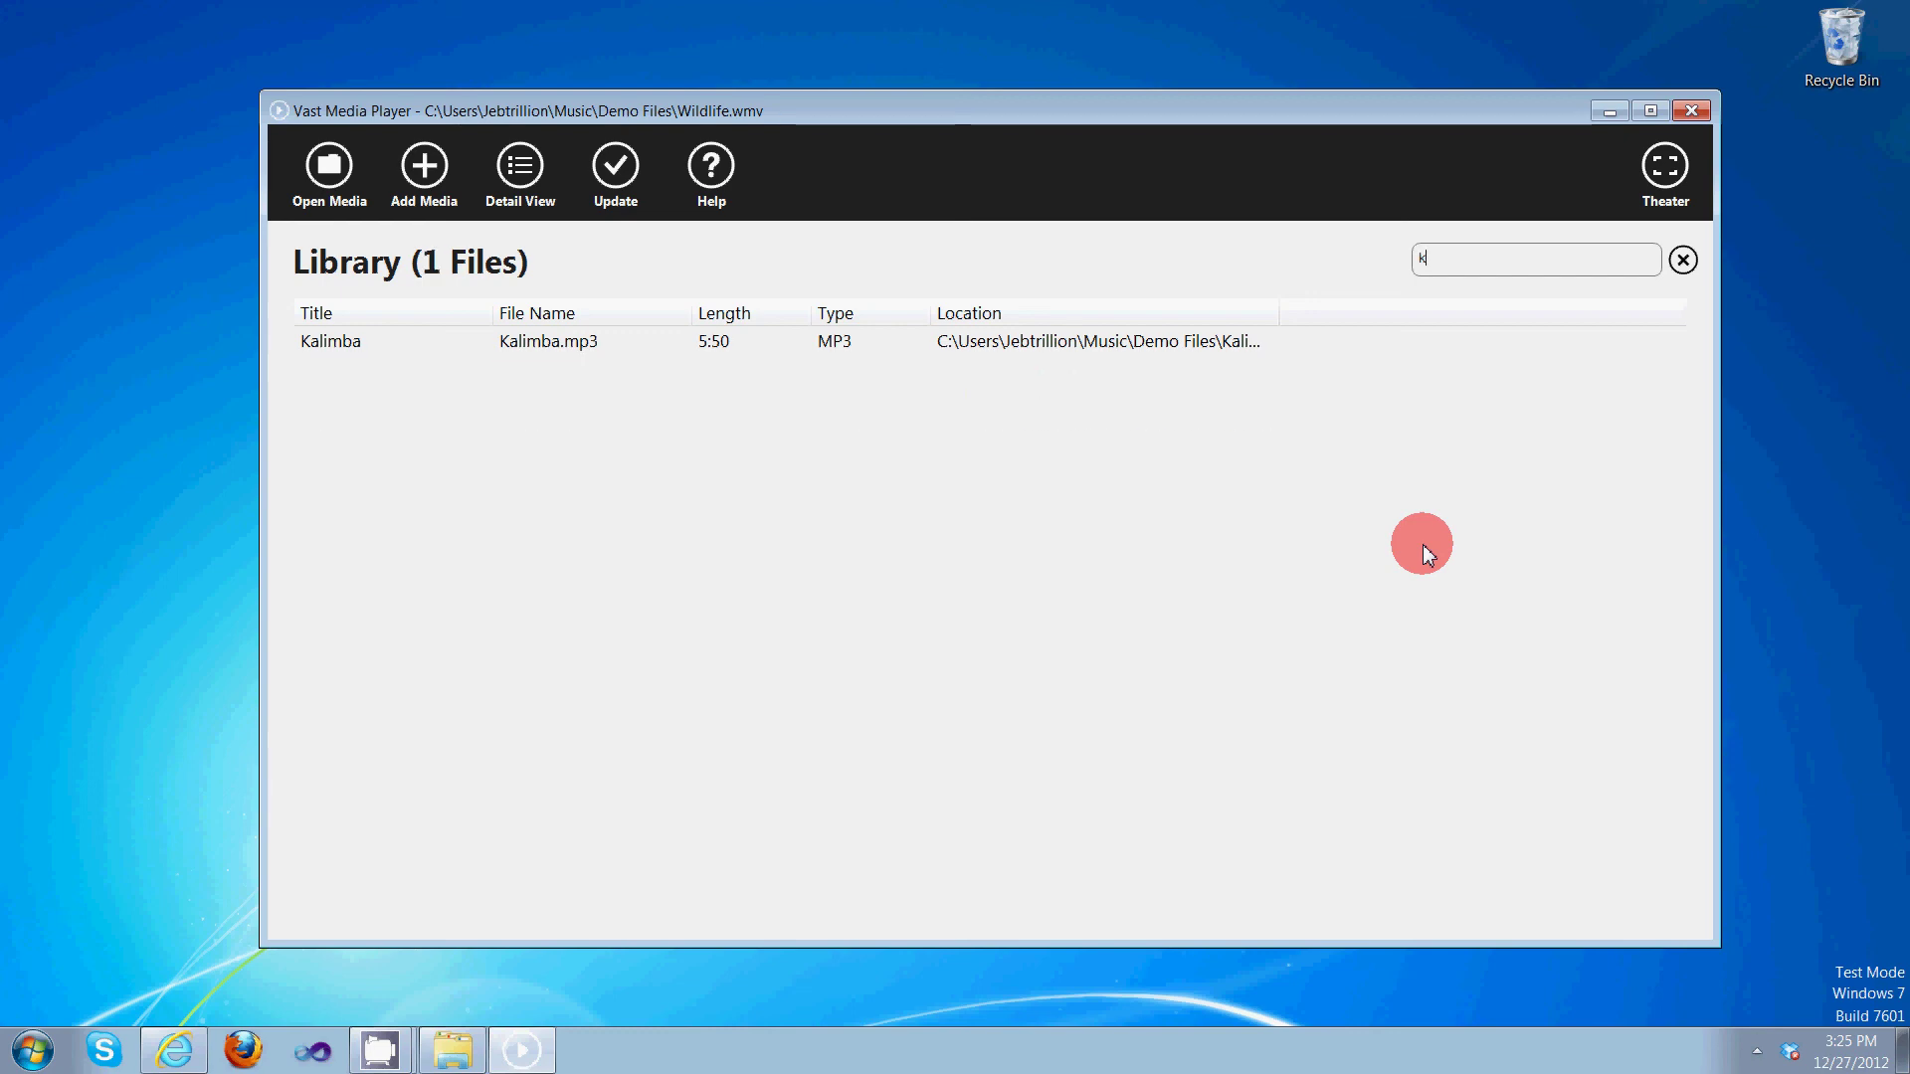
text(a)
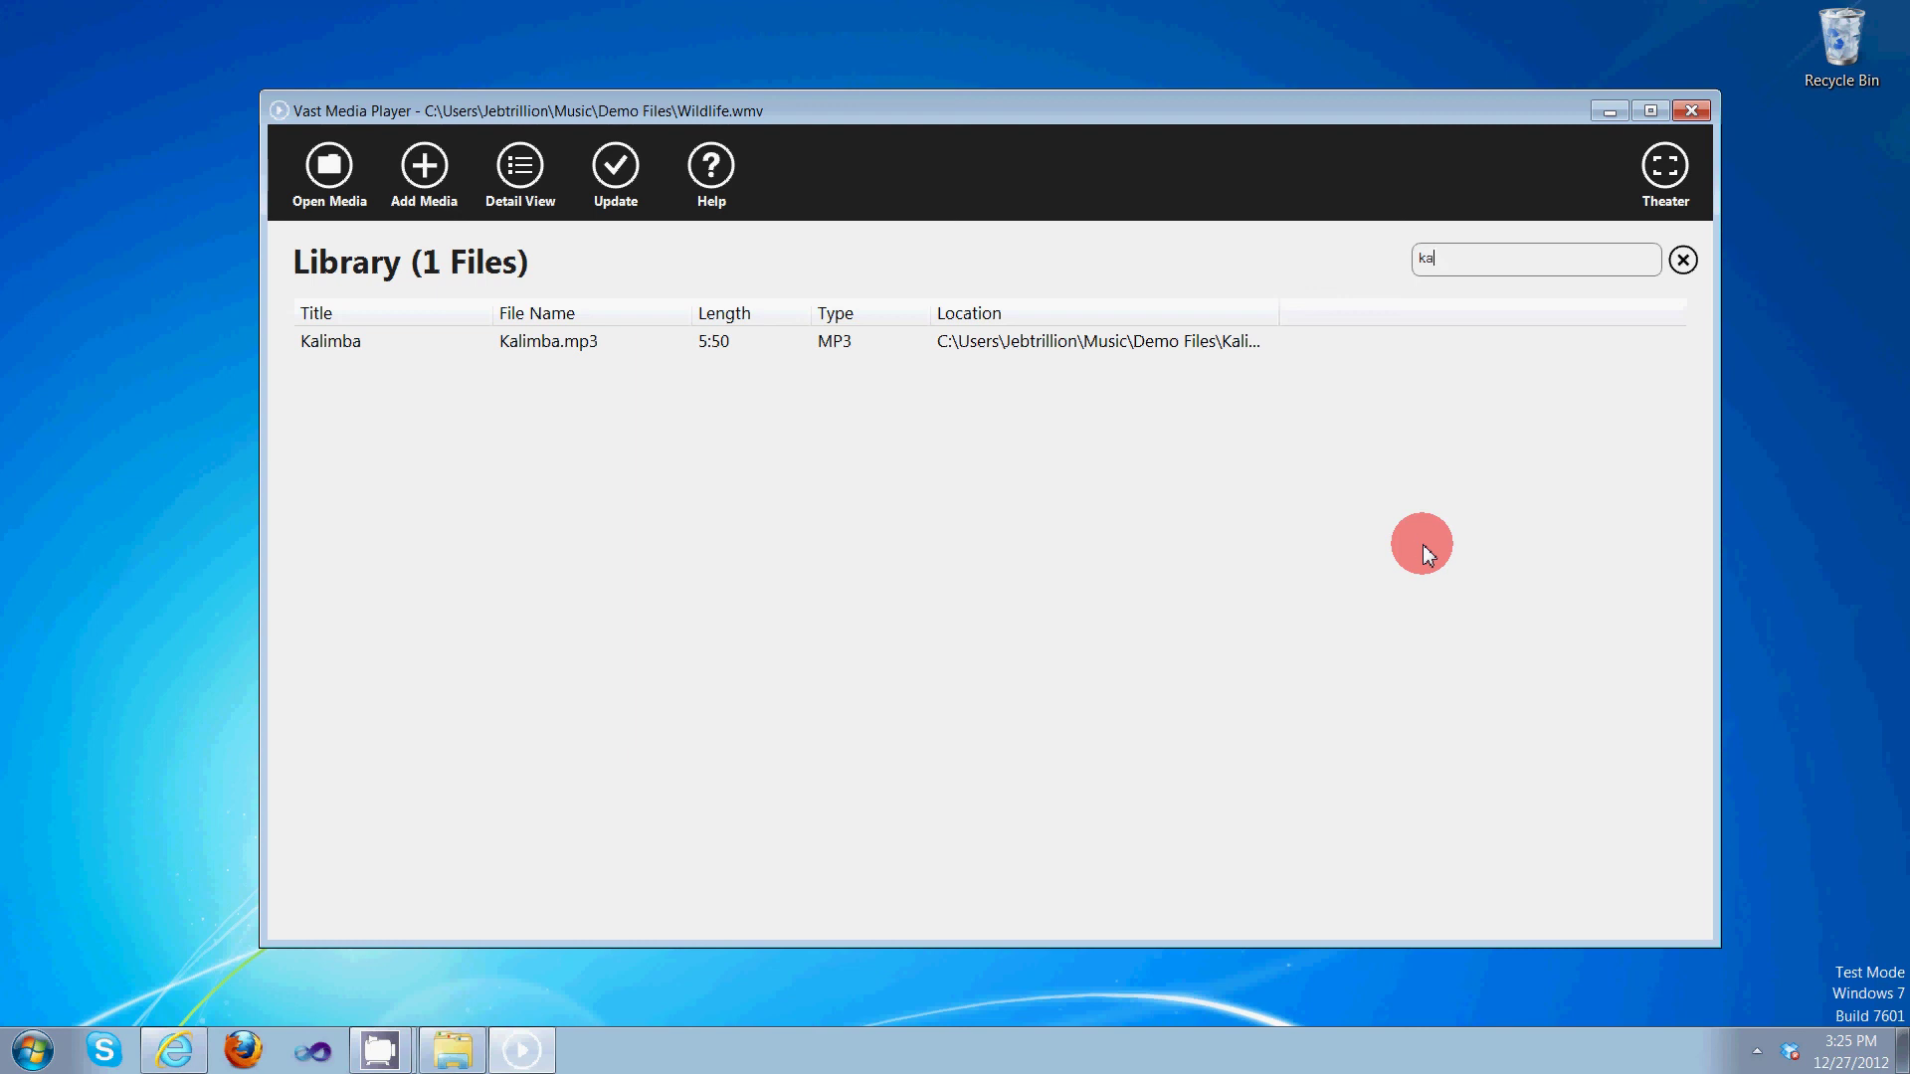
text(z)
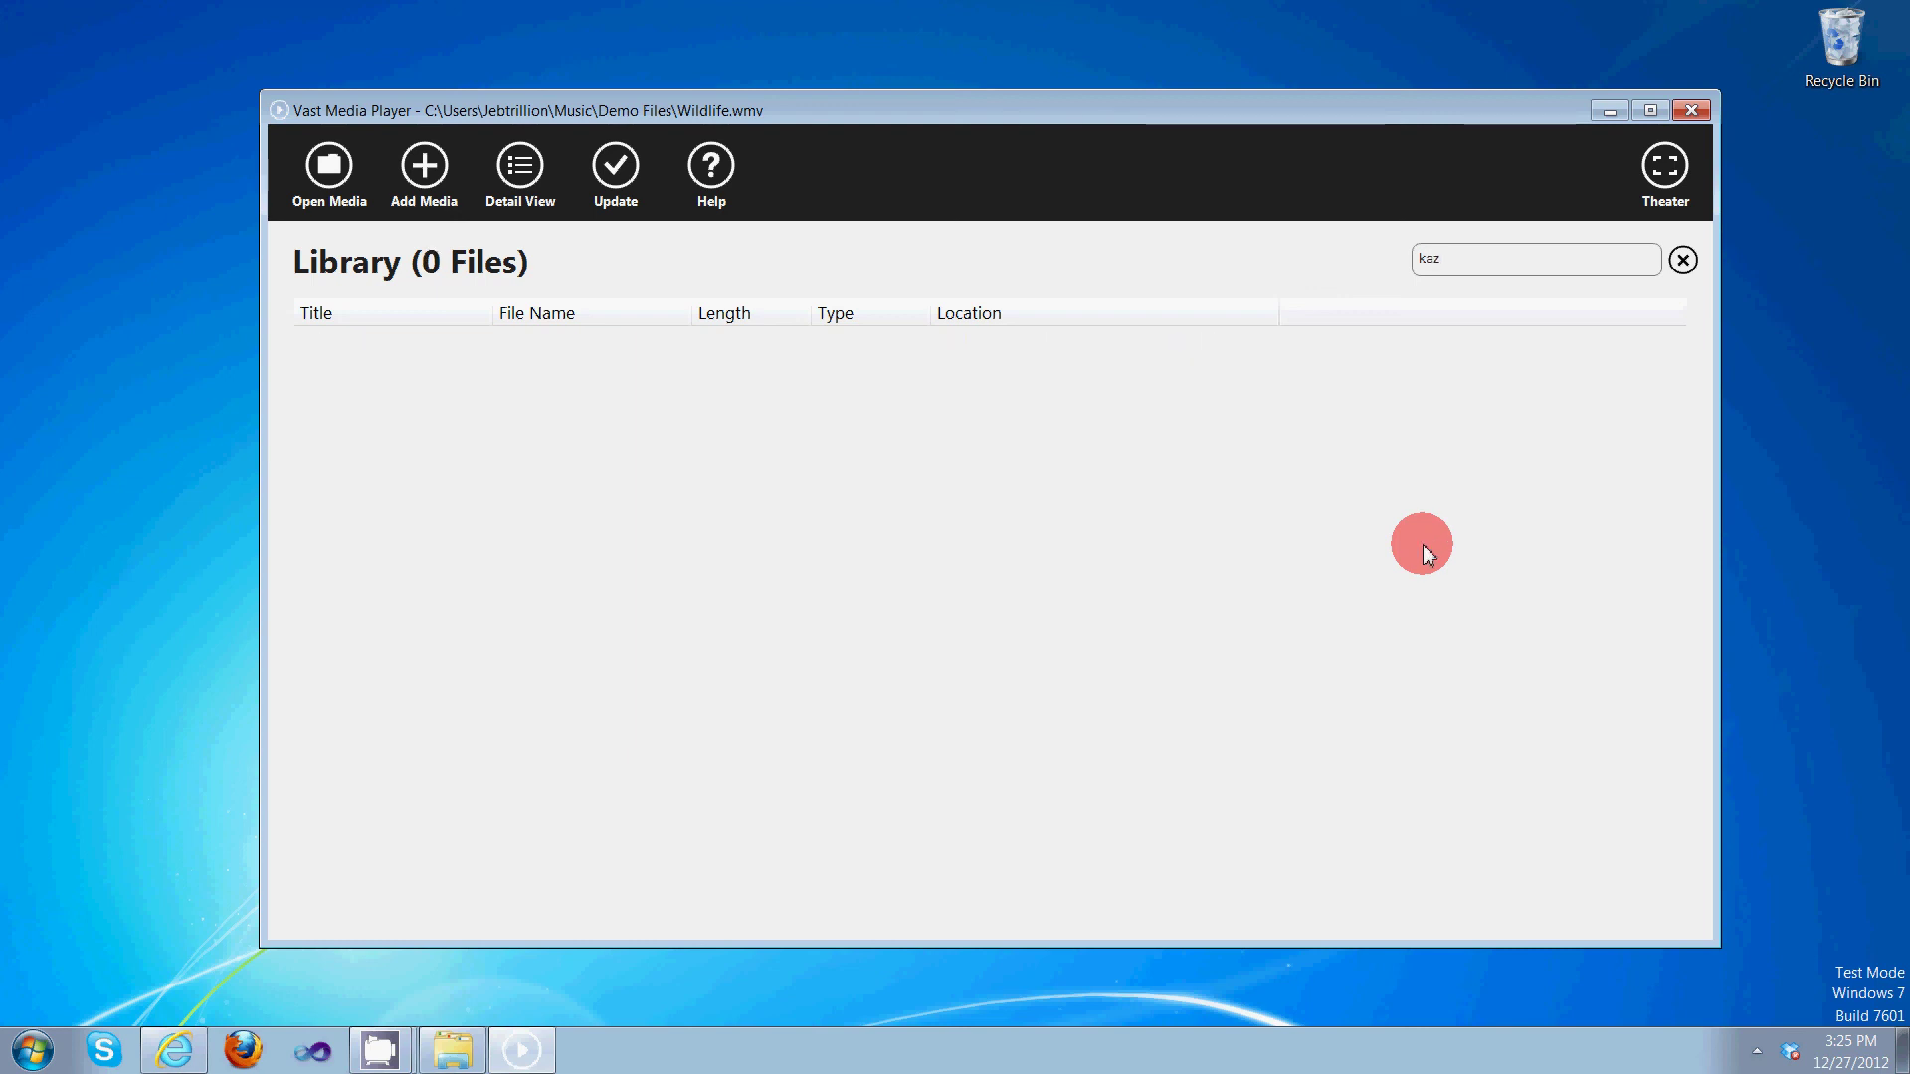
key(BackSpace)
key(BackSpace)
key(BackSpace)
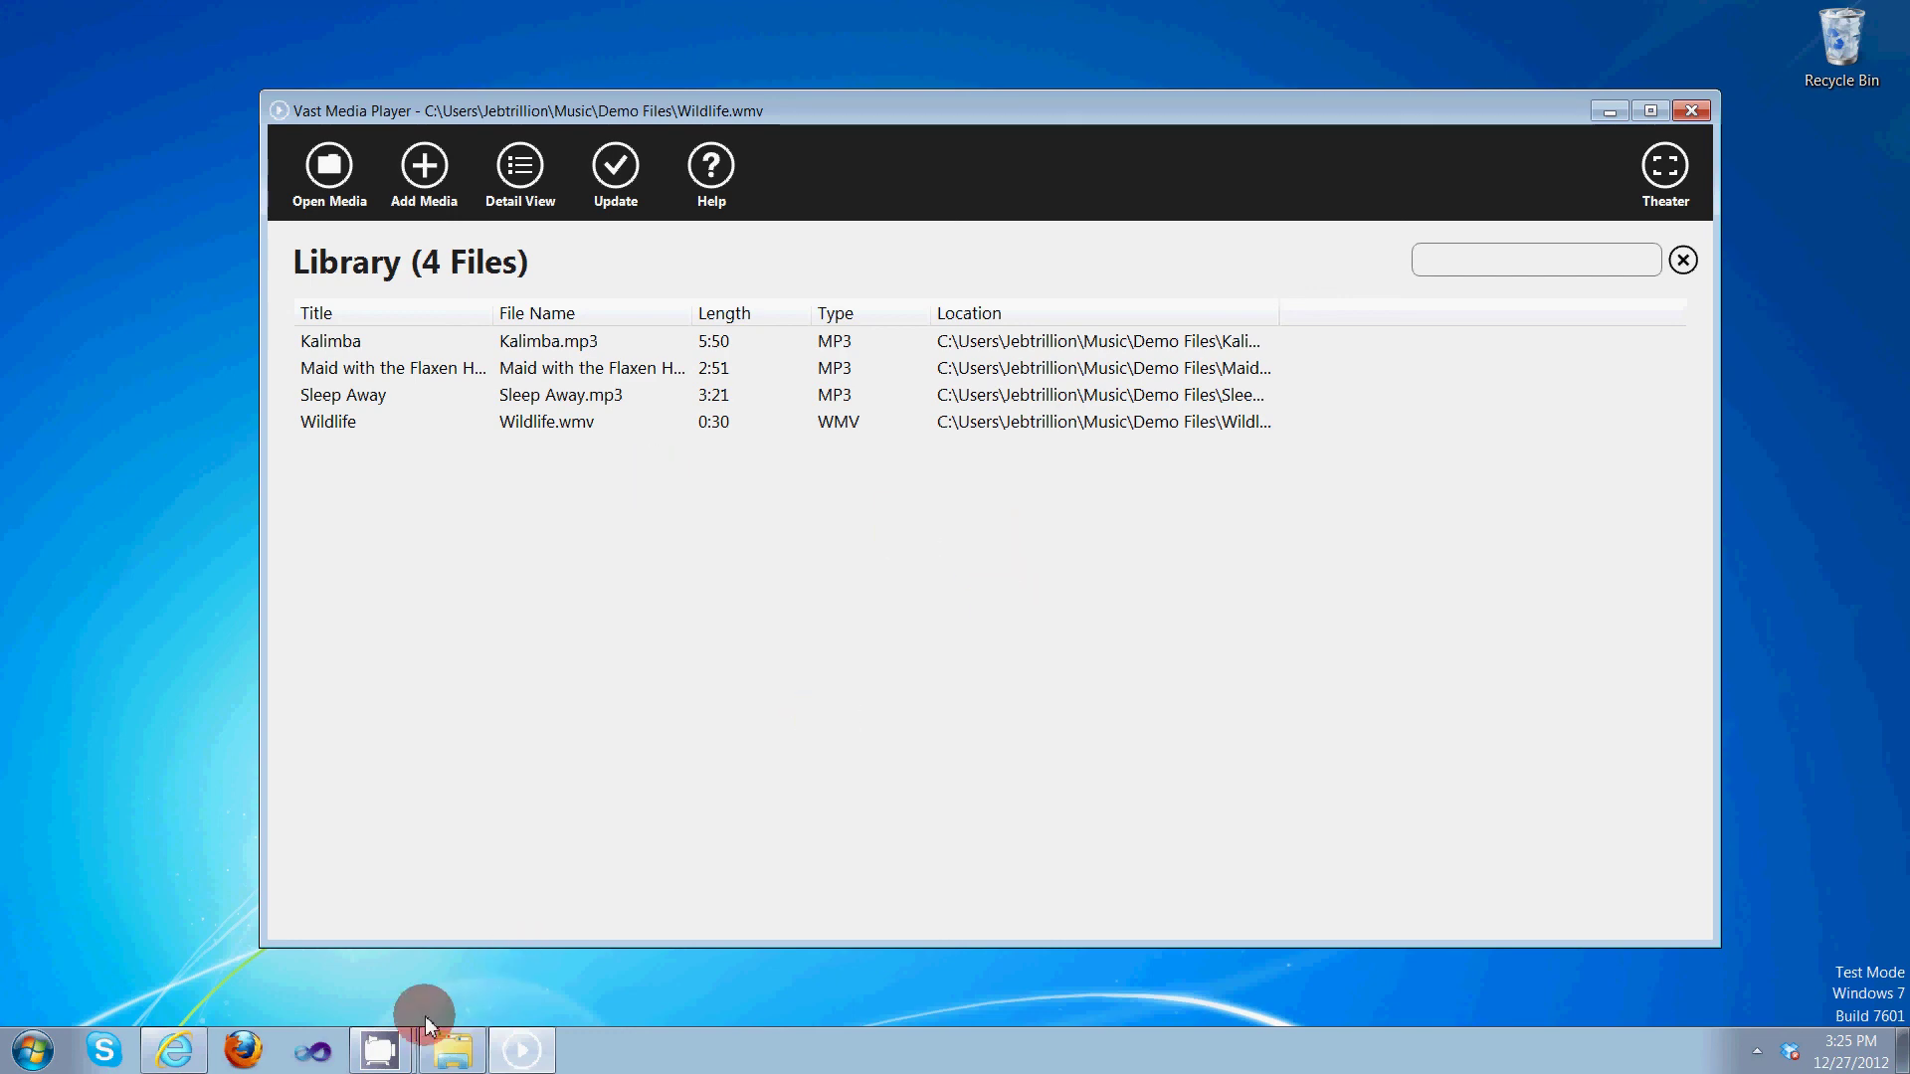
click(380, 1049)
click(350, 957)
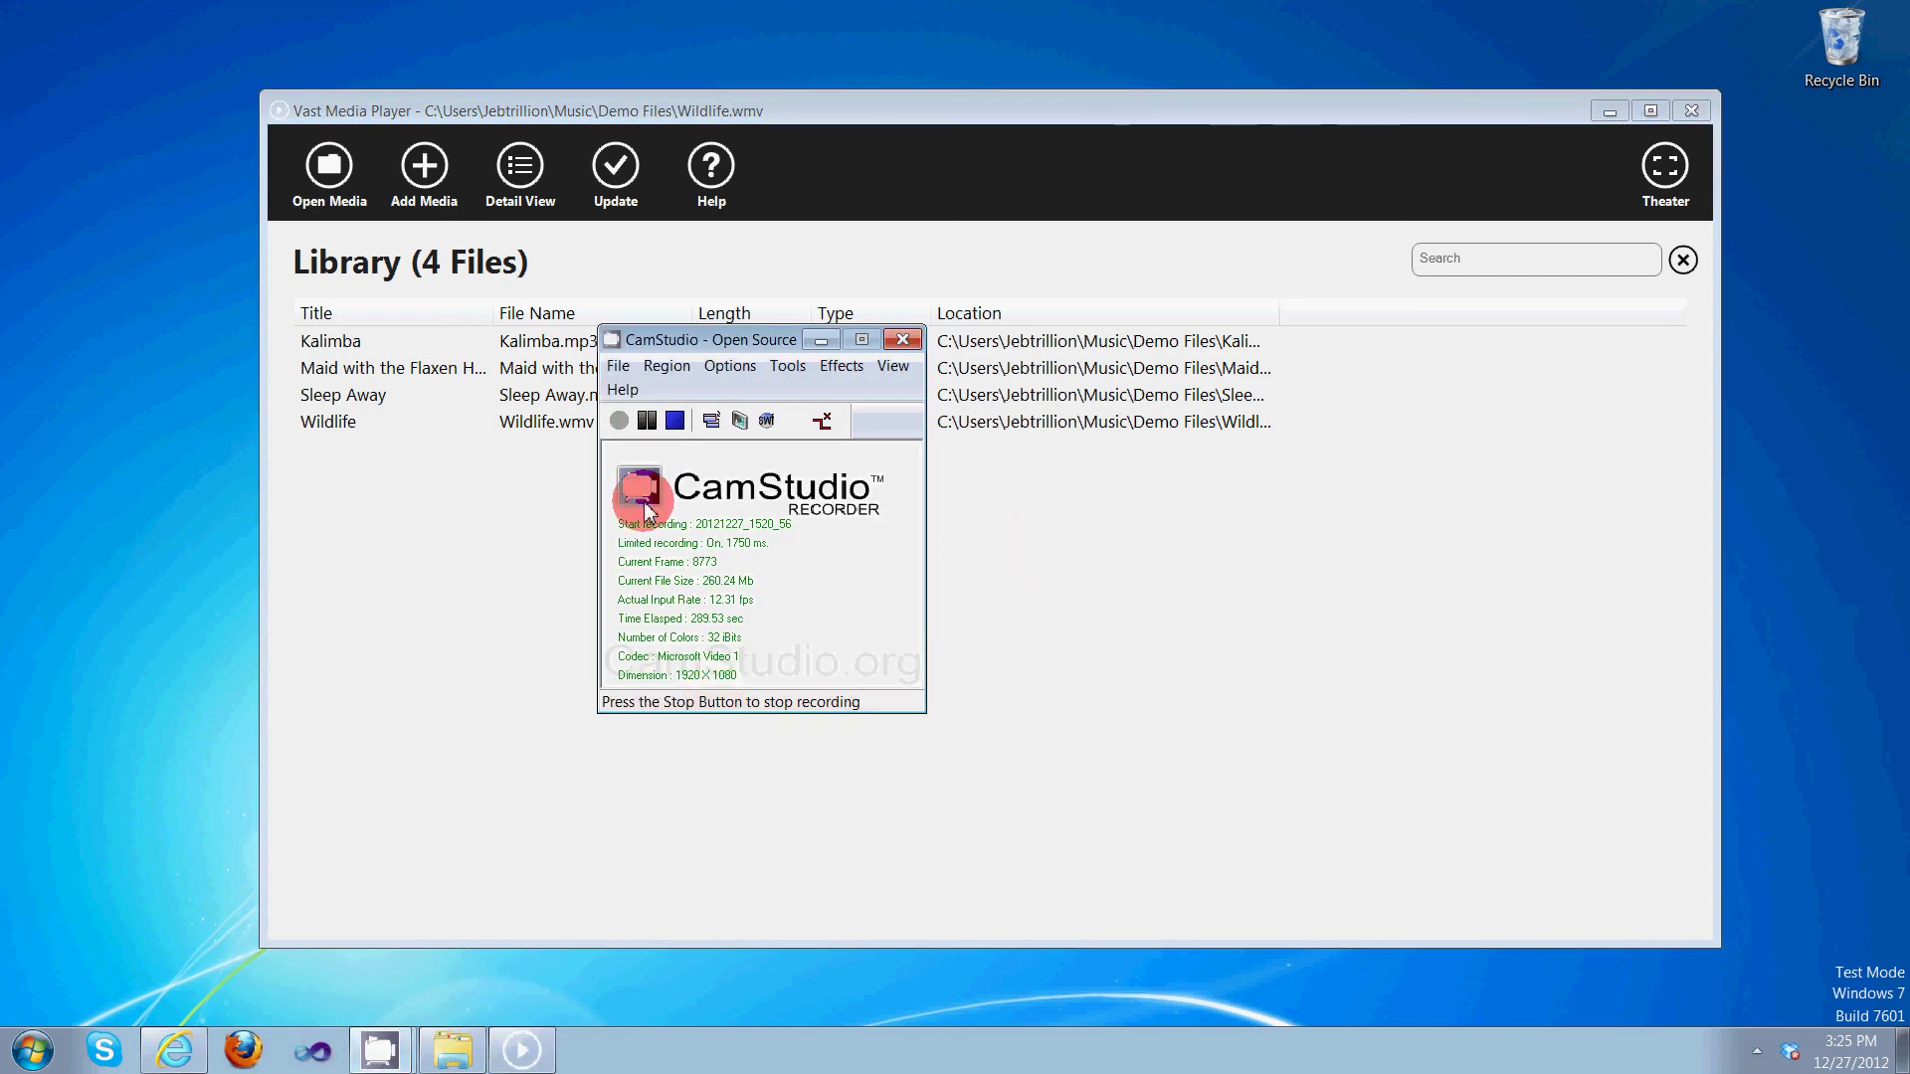